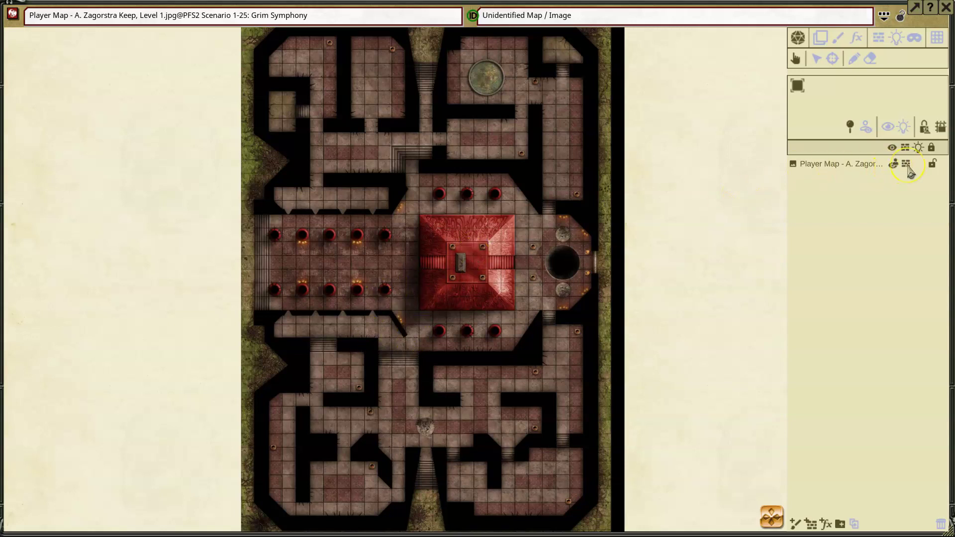
# - Show the line-of-sight walls on the keep map, inspect them across the whole level, and return to play mode
pyautogui.click(879, 40)
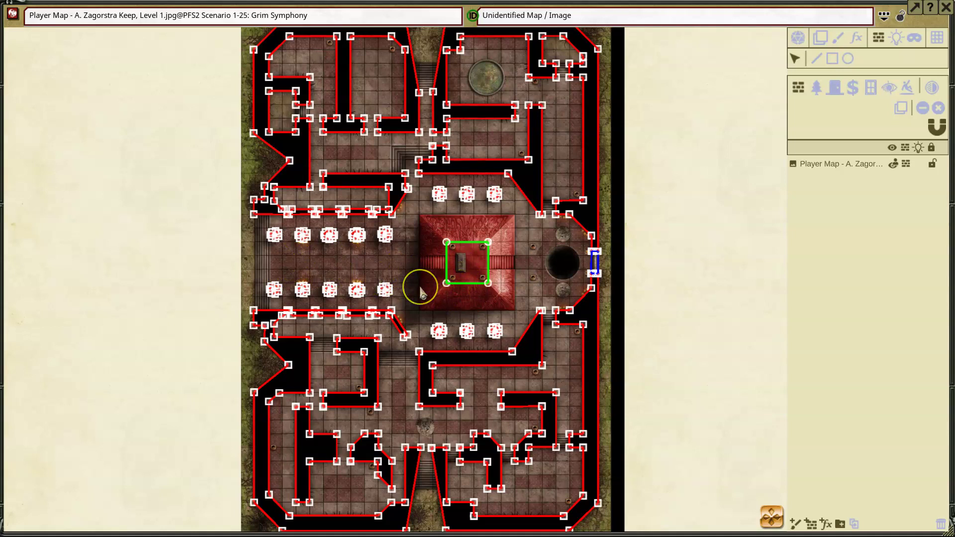
pyautogui.scroll(3, 330, 305)
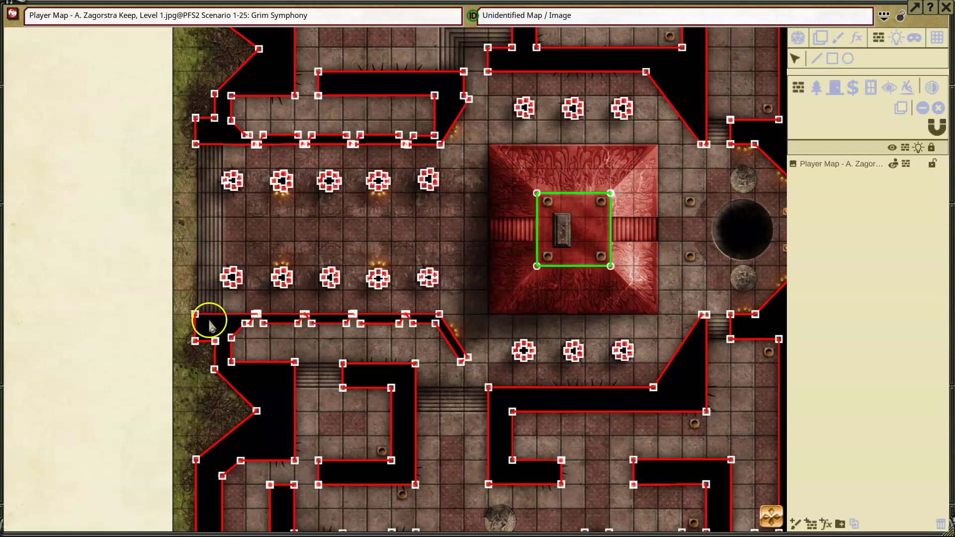
pyautogui.scroll(-6, 614, 196)
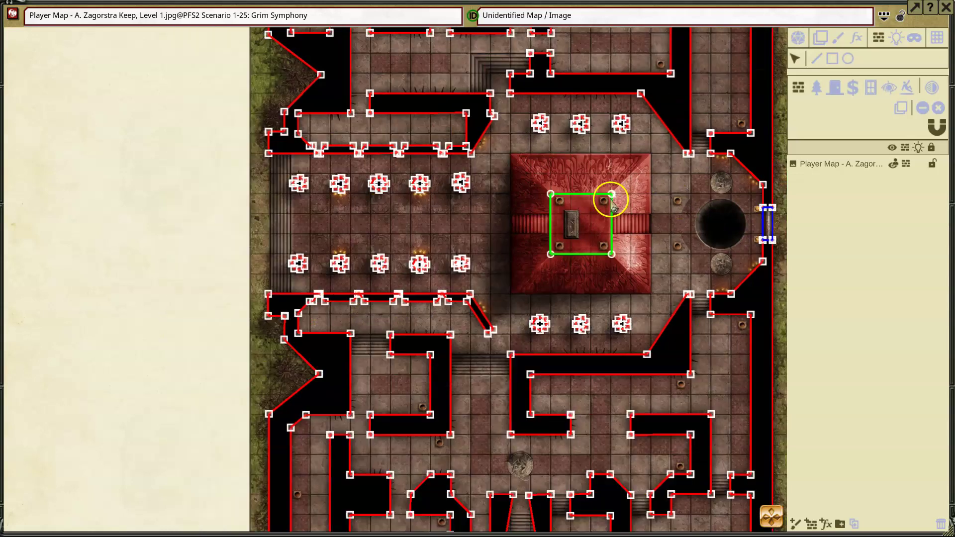
pyautogui.scroll(6, 671, 204)
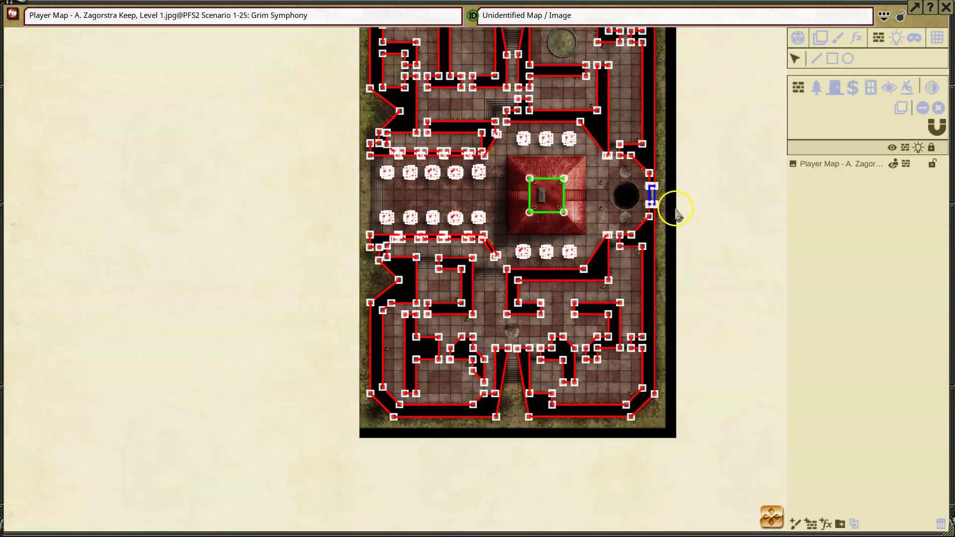
pyautogui.scroll(-3, 578, 242)
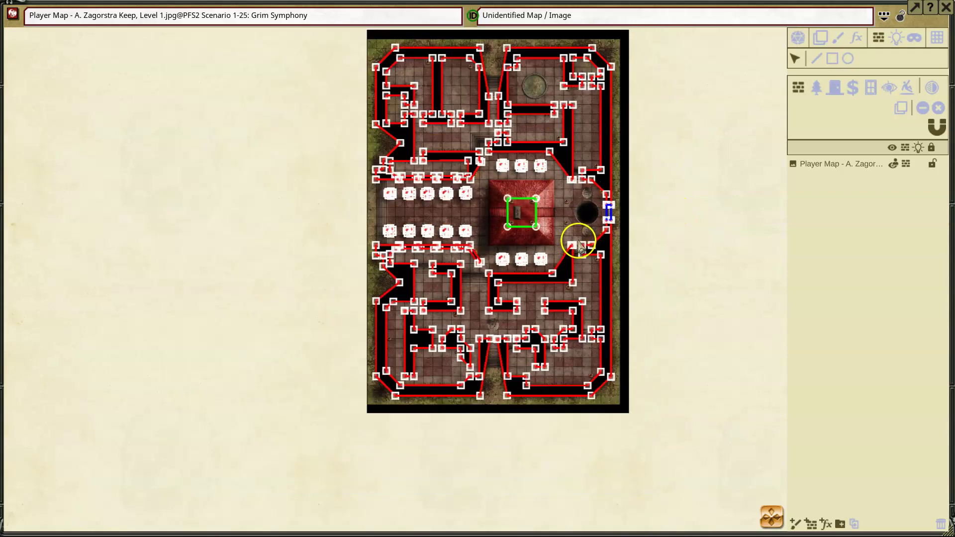
pyautogui.scroll(1, 577, 244)
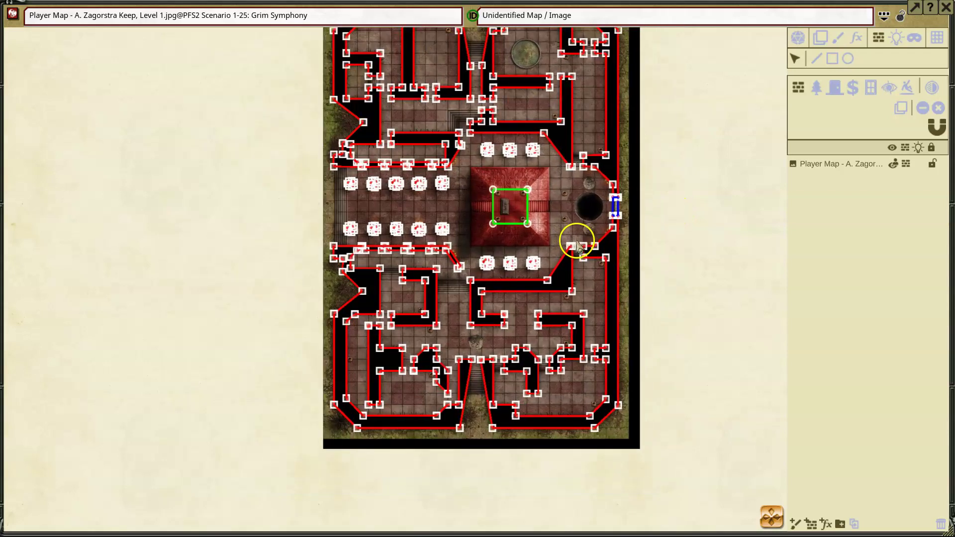
pyautogui.click(797, 40)
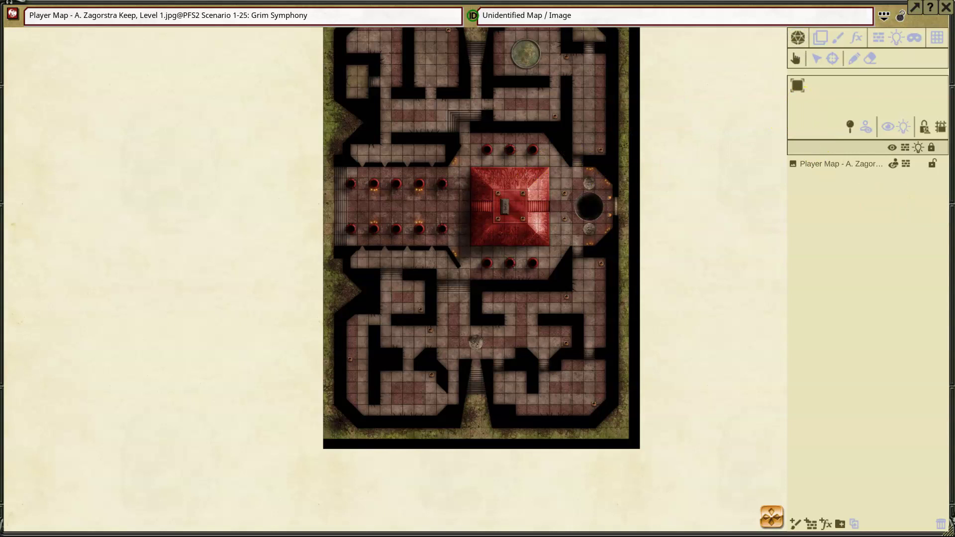
# - Place the EmuEmu and Rhin (Bard 1) tokens from the Combat Tracker on the entrance steps of the pillared hall
pyautogui.click(771, 517)
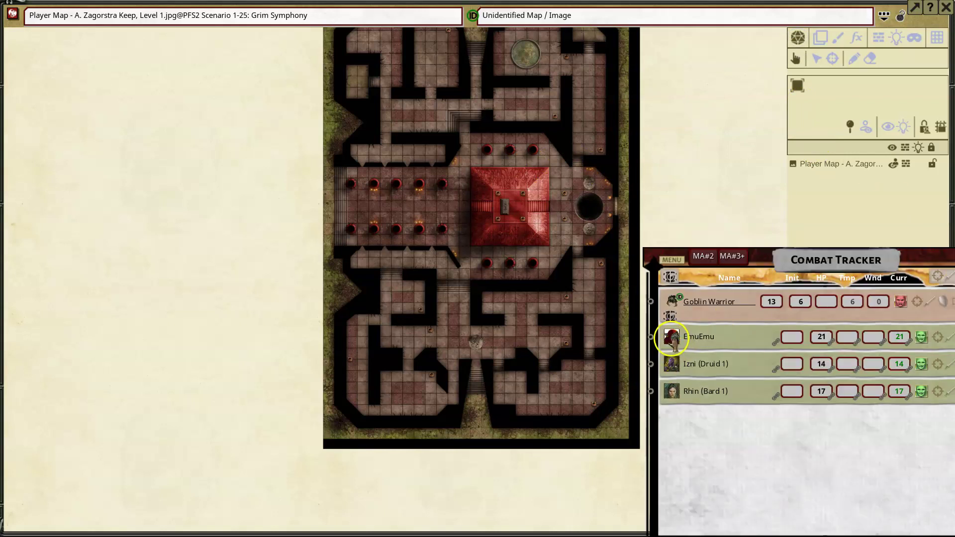
pyautogui.moveTo(671, 339); pyautogui.dragTo(338, 200)
pyautogui.moveTo(671, 391); pyautogui.dragTo(347, 219)
pyautogui.scroll(4, 340, 220)
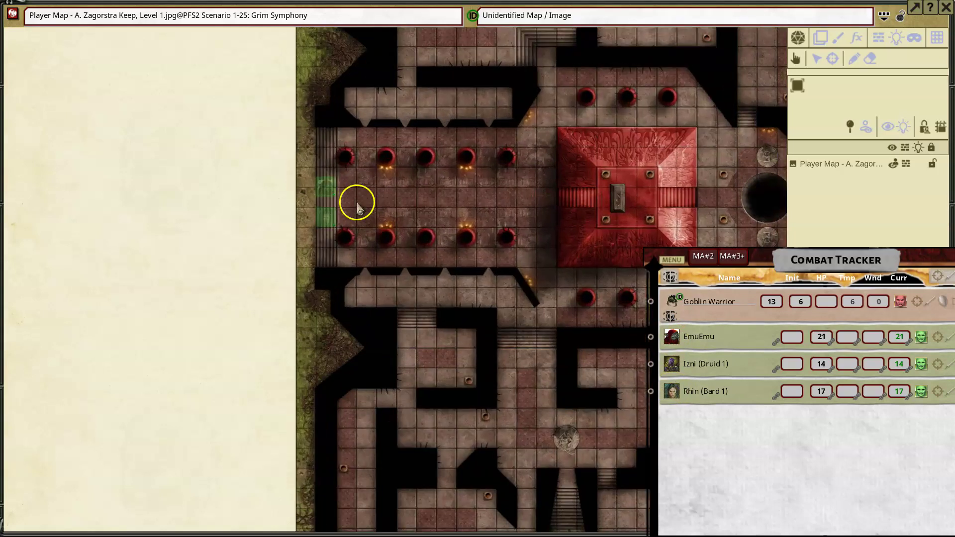
pyautogui.press('Escape')
pyautogui.moveTo(330, 174); pyautogui.dragTo(326, 175)
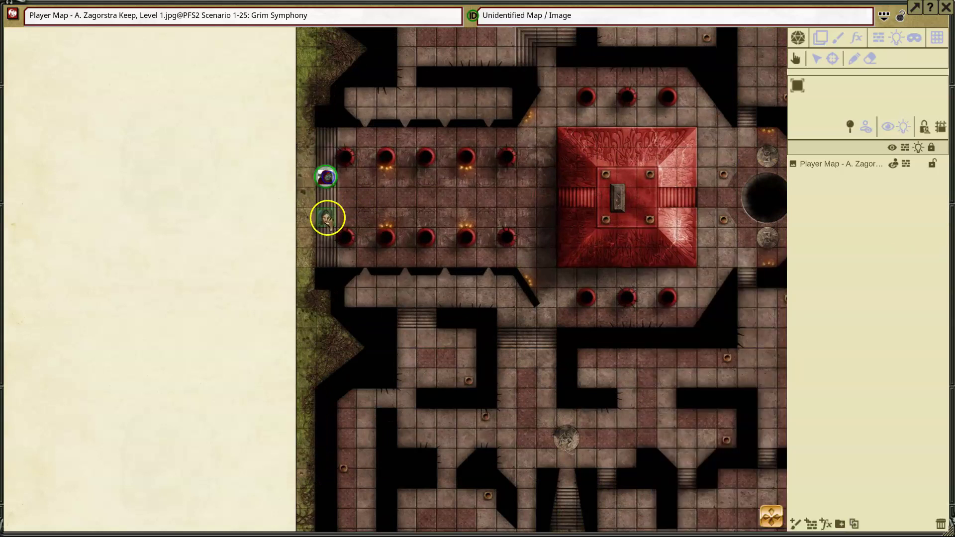
# - Enable line of sight and the player vision preview with the Rhin token selected
pyautogui.moveTo(326, 216); pyautogui.dragTo(326, 218)
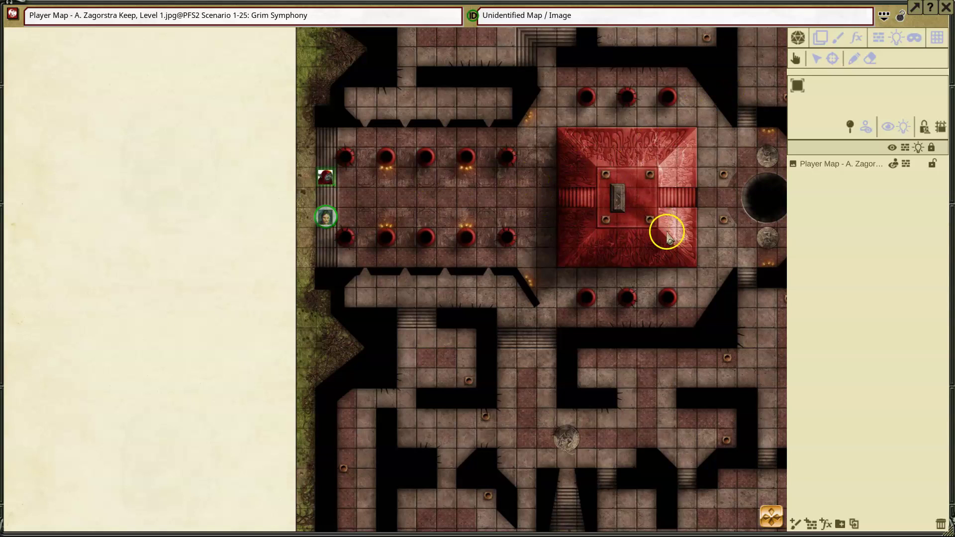
pyautogui.scroll(-3, 672, 209)
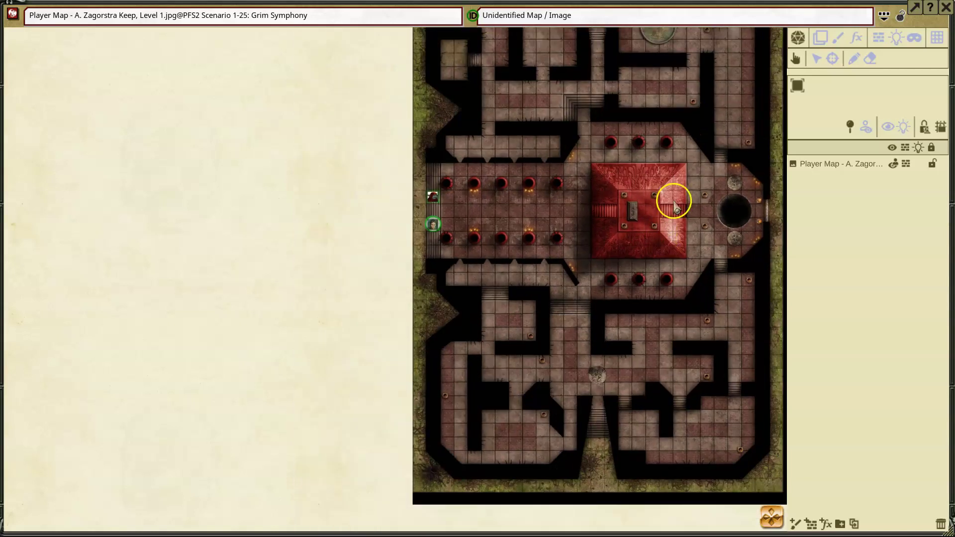
pyautogui.click(889, 130)
pyautogui.click(850, 126)
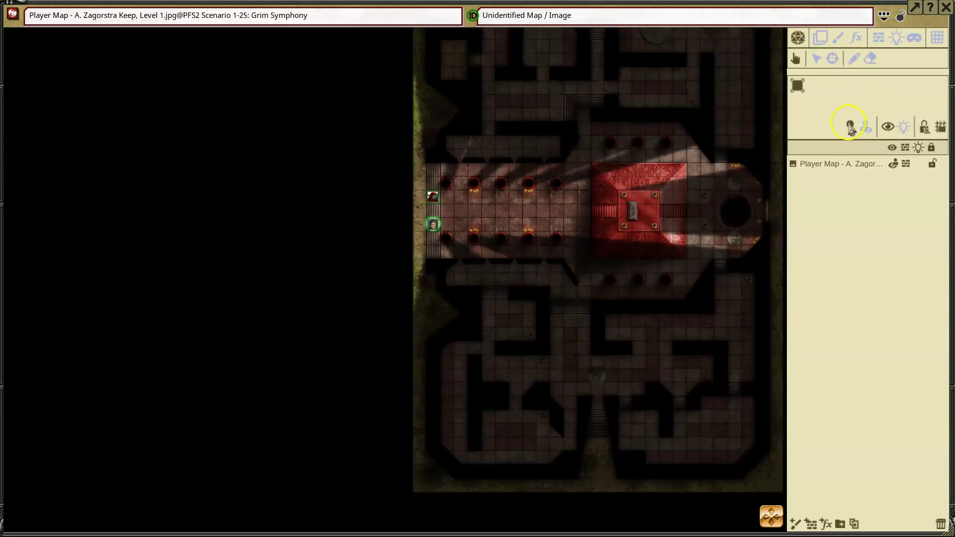
pyautogui.click(867, 132)
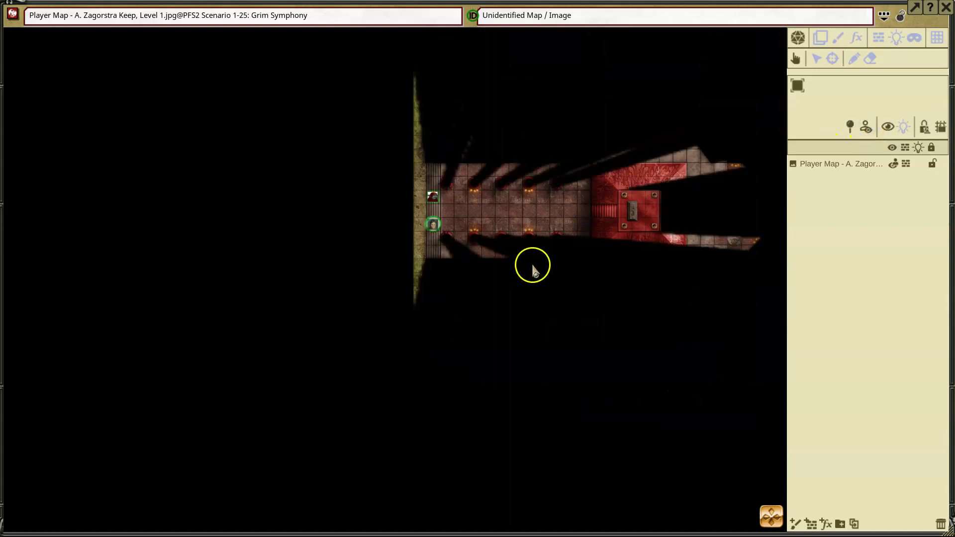
# - Preview what the EmuEmu token sees from the entrance steps
pyautogui.scroll(2, 531, 264)
pyautogui.scroll(-1, 532, 268)
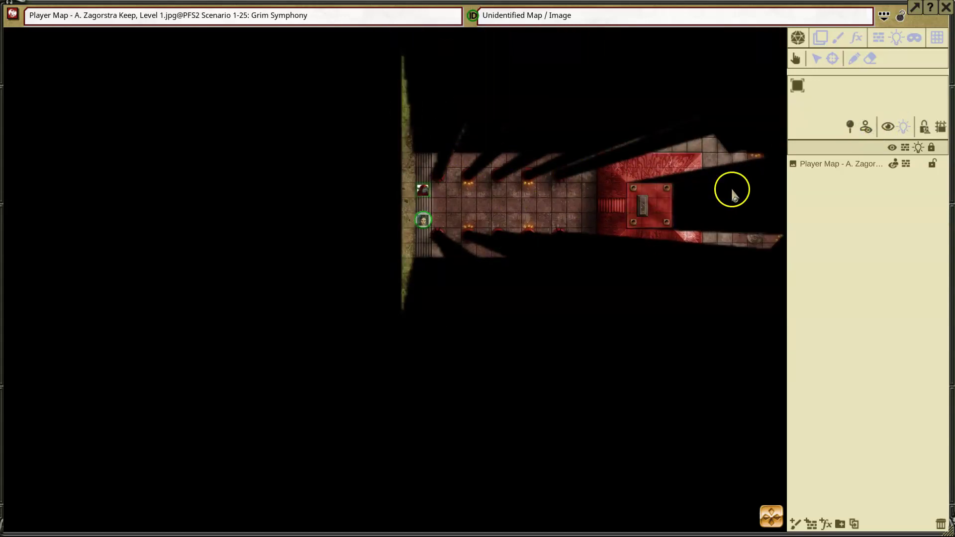
pyautogui.moveTo(423, 189)
pyautogui.mouseDown()
pyautogui.moveTo(547, 209)
pyautogui.moveTo(590, 230)
pyautogui.moveTo(599, 266)
pyautogui.moveTo(581, 306)
pyautogui.moveTo(580, 378)
pyautogui.moveTo(573, 353)
pyautogui.moveTo(588, 273)
pyautogui.moveTo(576, 213)
pyautogui.moveTo(443, 204)
pyautogui.moveTo(423, 190)
pyautogui.mouseUp()
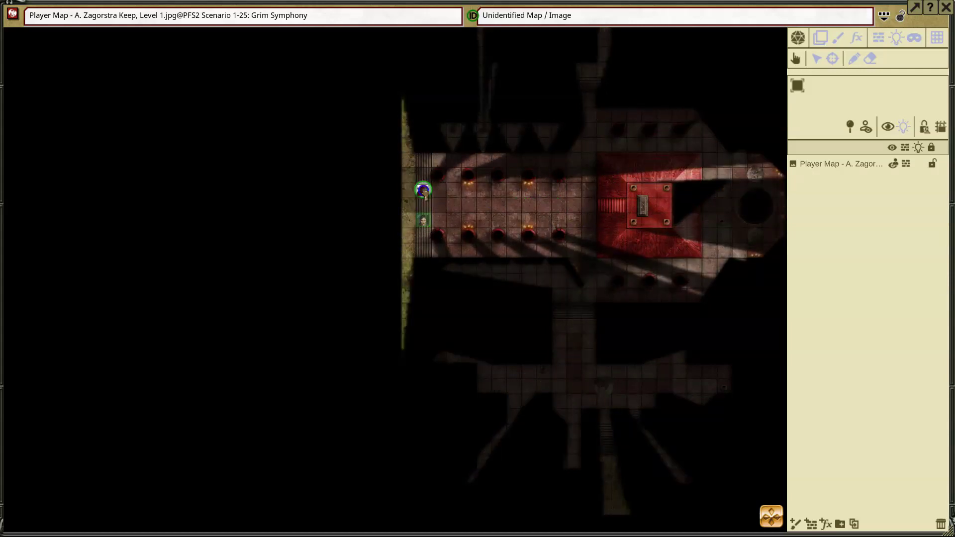
# - Disable line of sight and briefly check how the map looks with lighting enabled
pyautogui.click(889, 129)
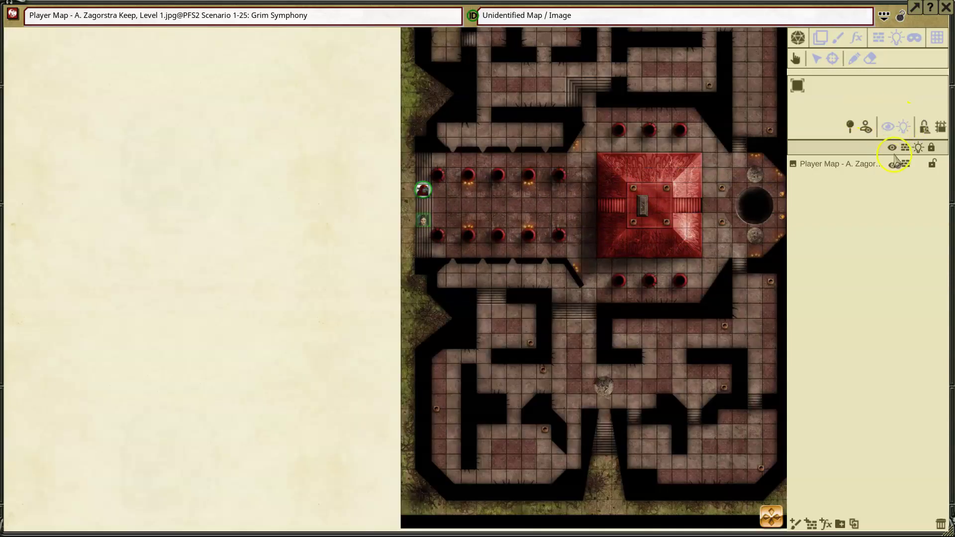
pyautogui.click(904, 130)
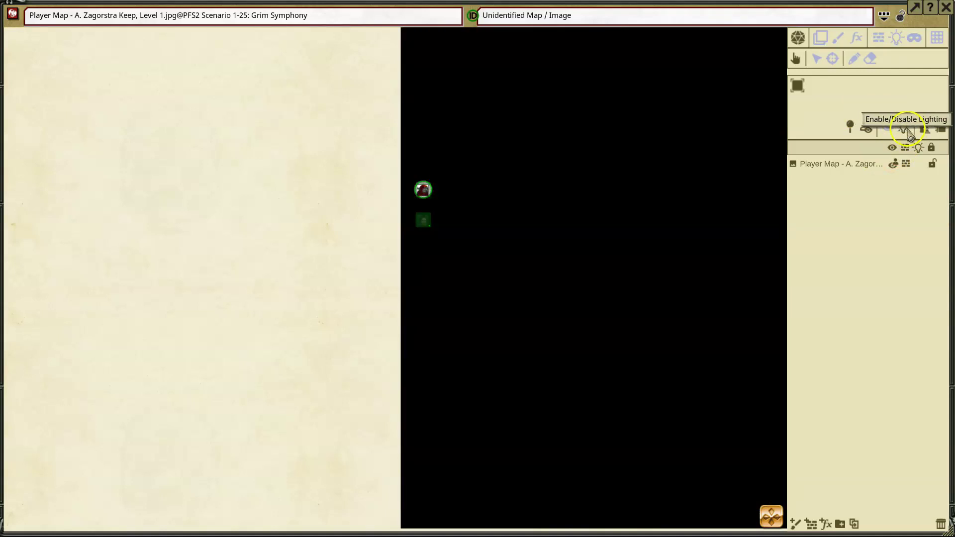
pyautogui.click(906, 130)
# - Switch the map to lighting editing and start adding a light source
pyautogui.click(896, 37)
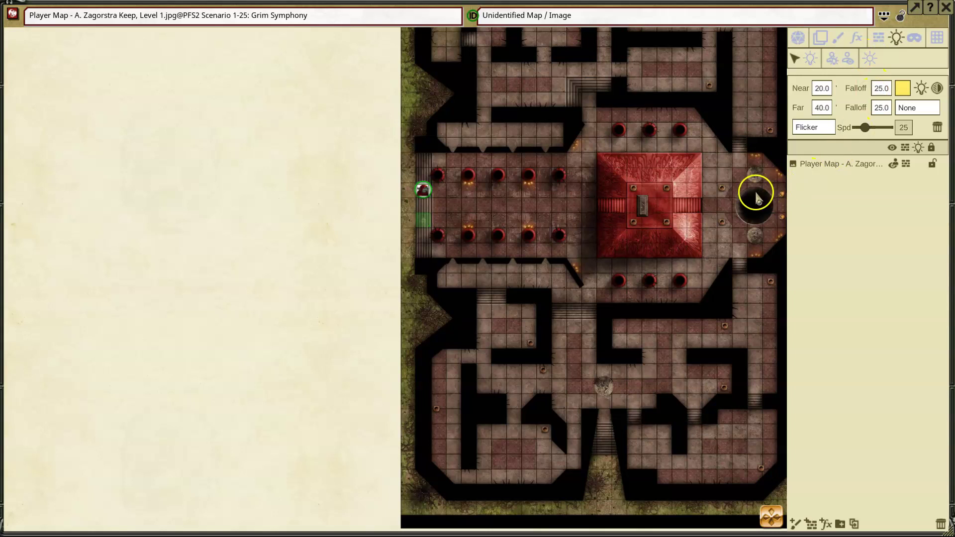
pyautogui.scroll(-2, 664, 181)
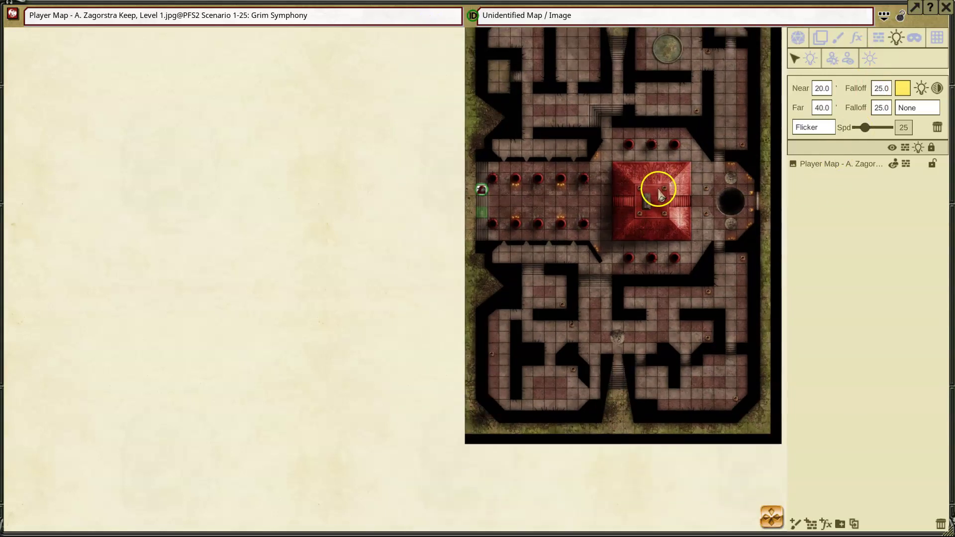
pyautogui.scroll(1, 667, 180)
pyautogui.scroll(1, 666, 180)
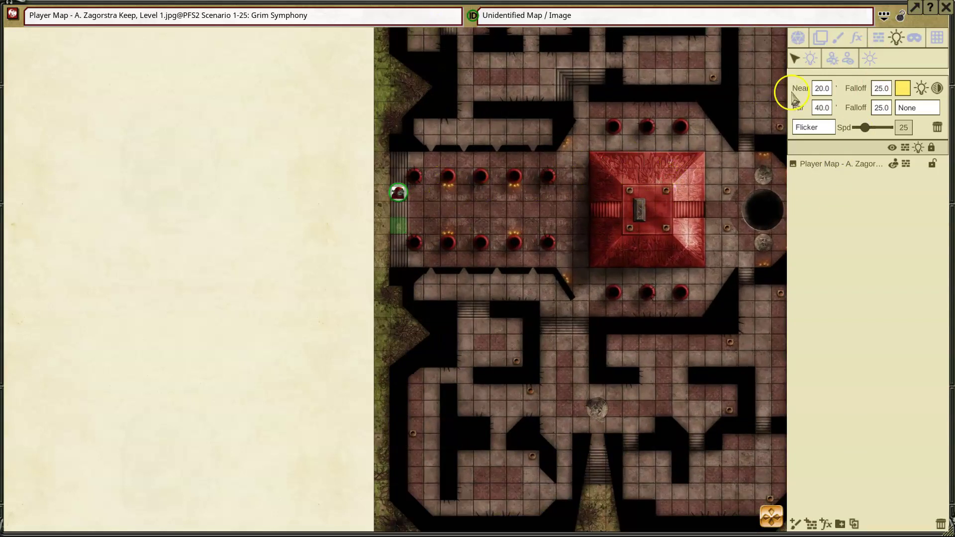
pyautogui.click(814, 64)
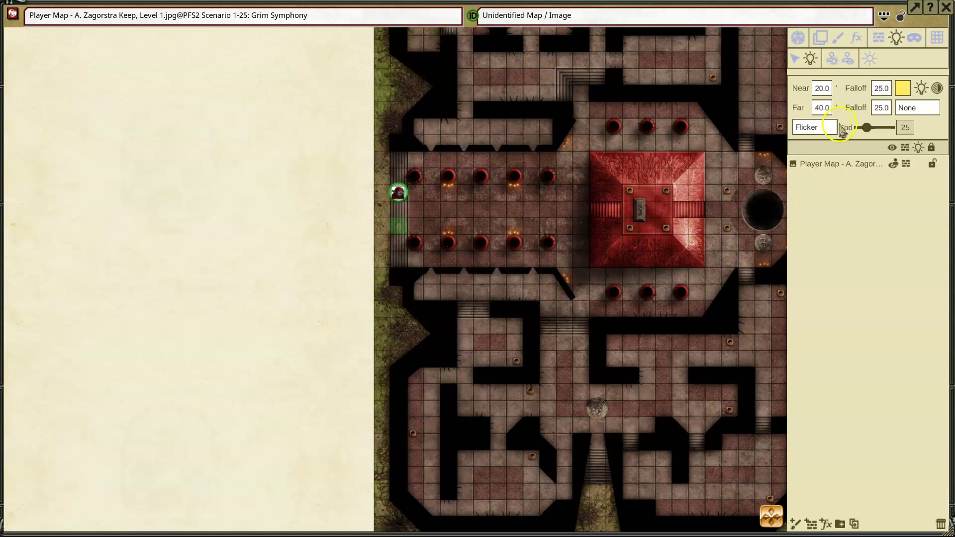
# - Try the Torch and Lantern presets for the new light
pyautogui.click(926, 109)
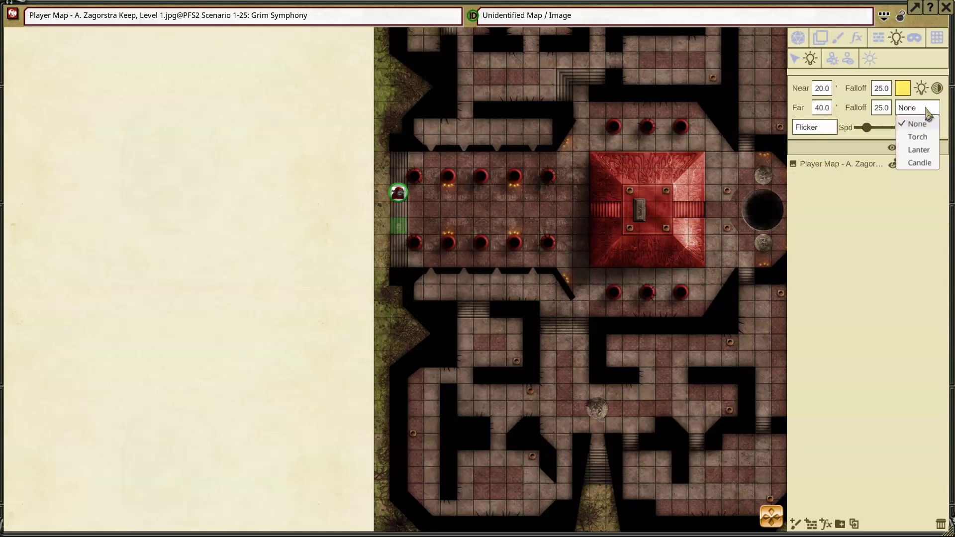
pyautogui.click(917, 138)
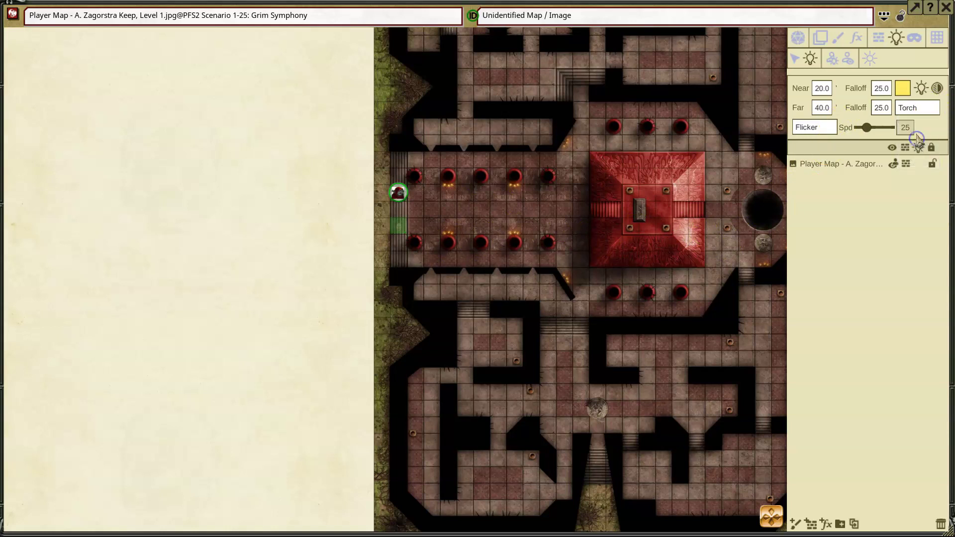
pyautogui.click(918, 108)
pyautogui.click(917, 147)
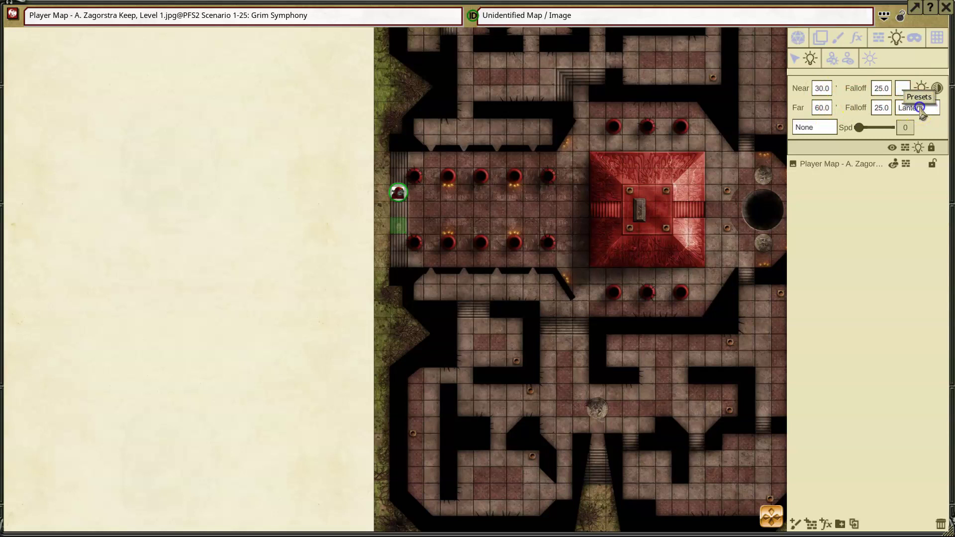
# - Place a light with the Candle preset at the flames below the fourth pillar in the hall's upper row
pyautogui.click(916, 107)
pyautogui.click(920, 164)
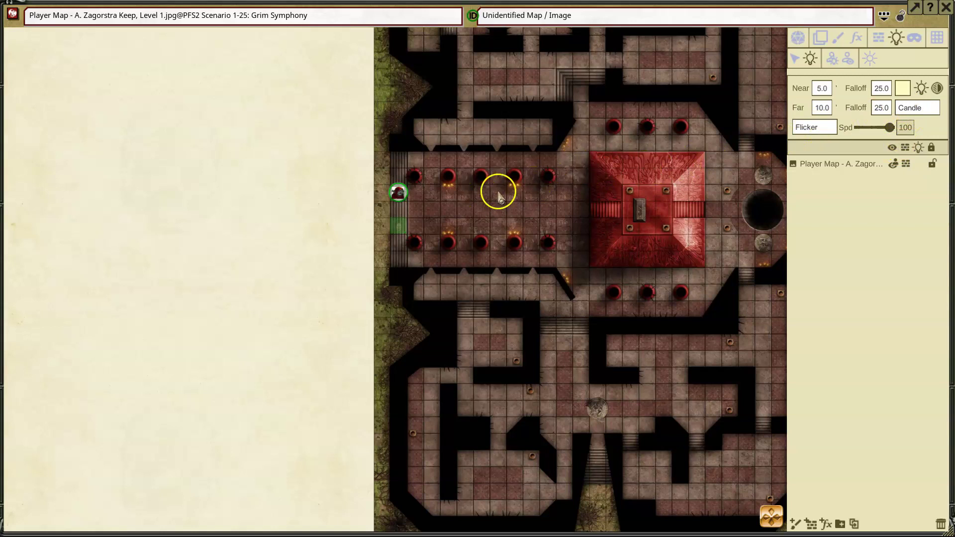
pyautogui.click(513, 190)
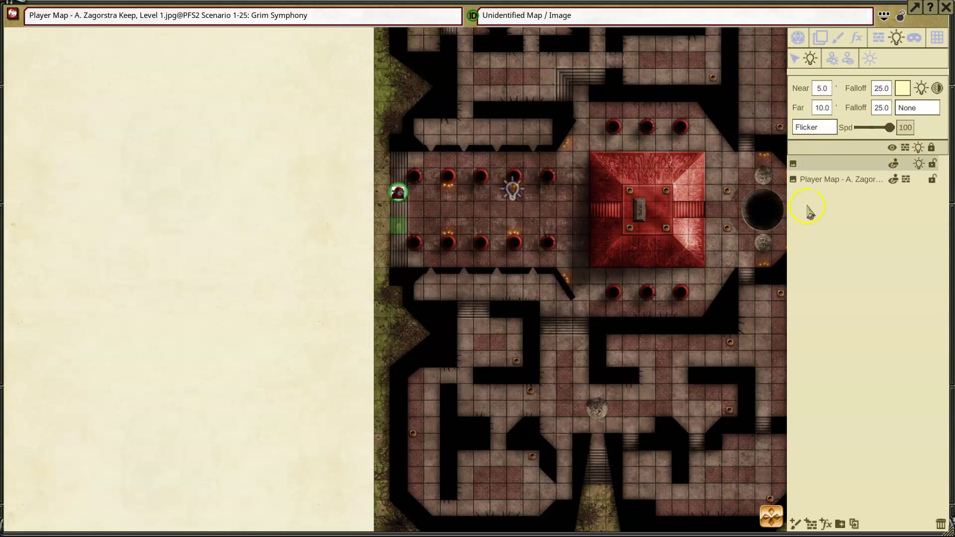
# - Place two lights with the Torch preset on the flames above and below the round pit
pyautogui.click(918, 116)
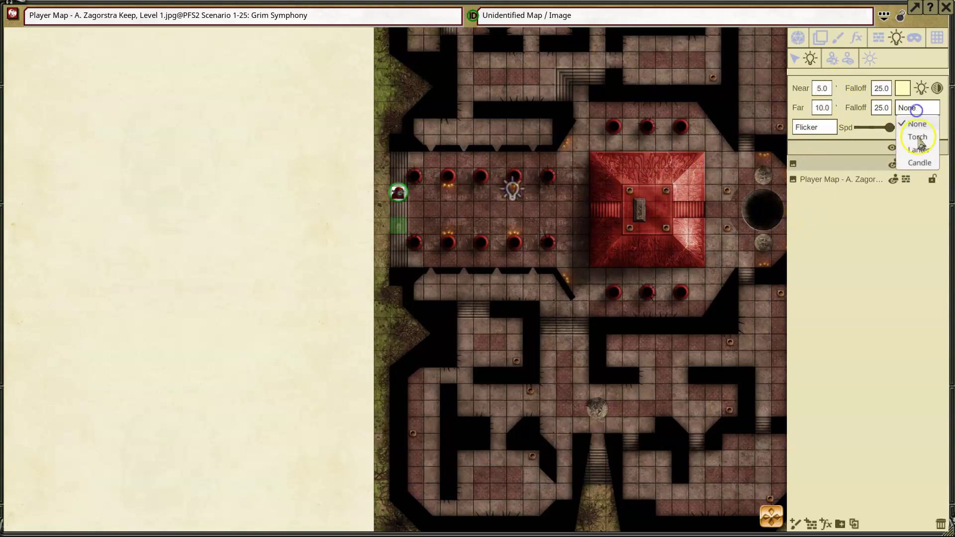
pyautogui.click(915, 133)
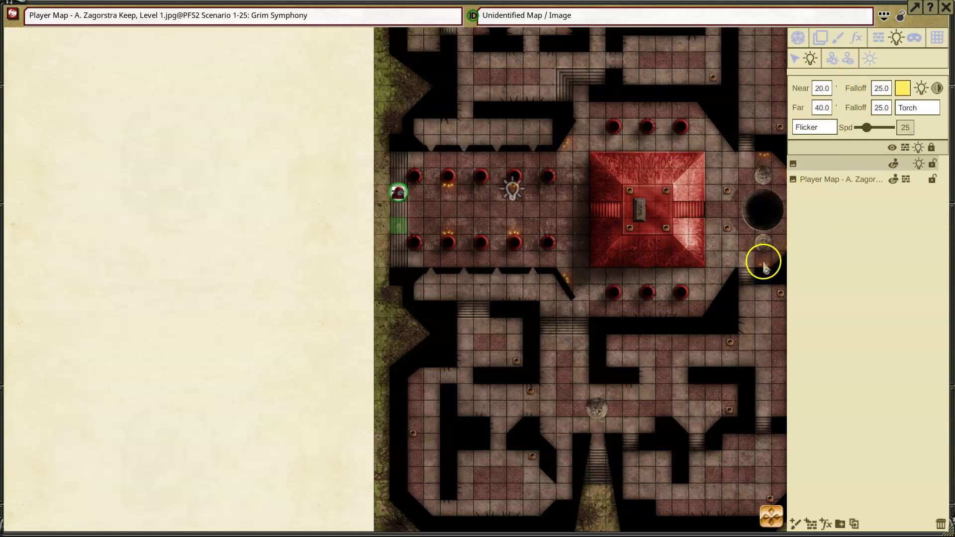
pyautogui.click(763, 262)
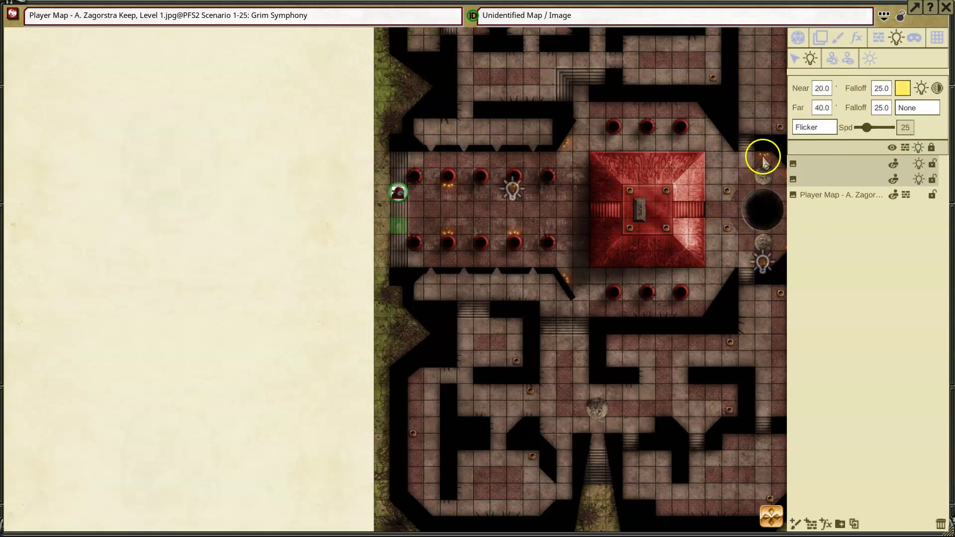
pyautogui.click(762, 158)
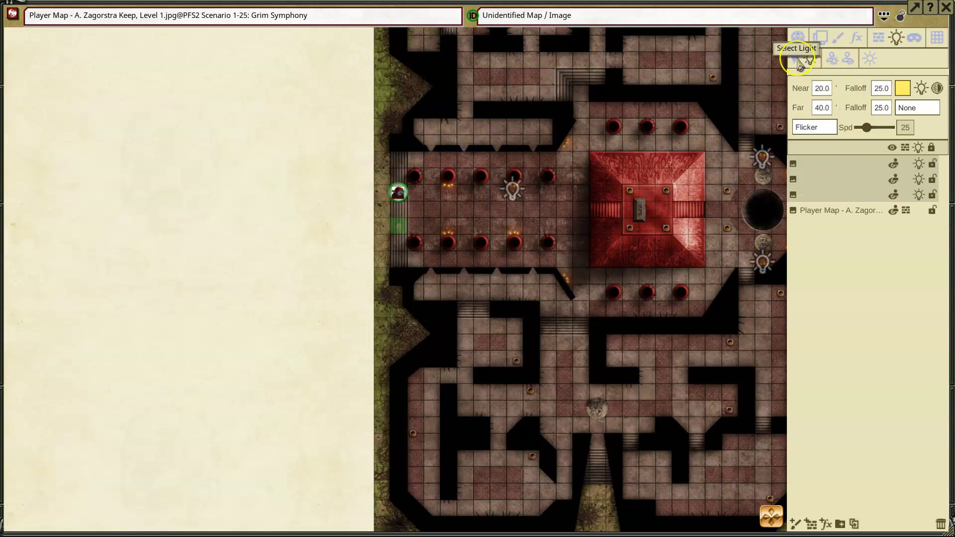
# - Return to play mode, enable lighting, and inspect the candle and torch lights on the map
pyautogui.click(797, 37)
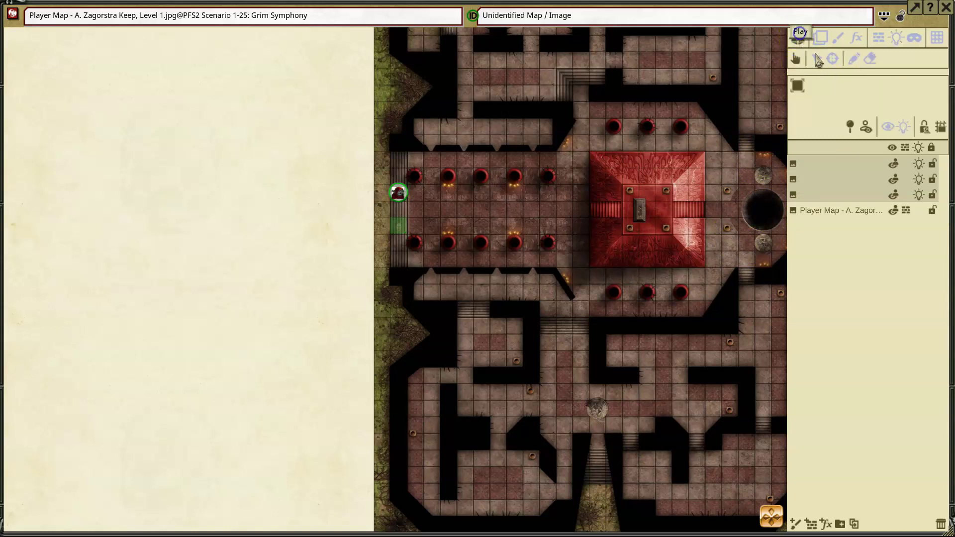
pyautogui.click(904, 128)
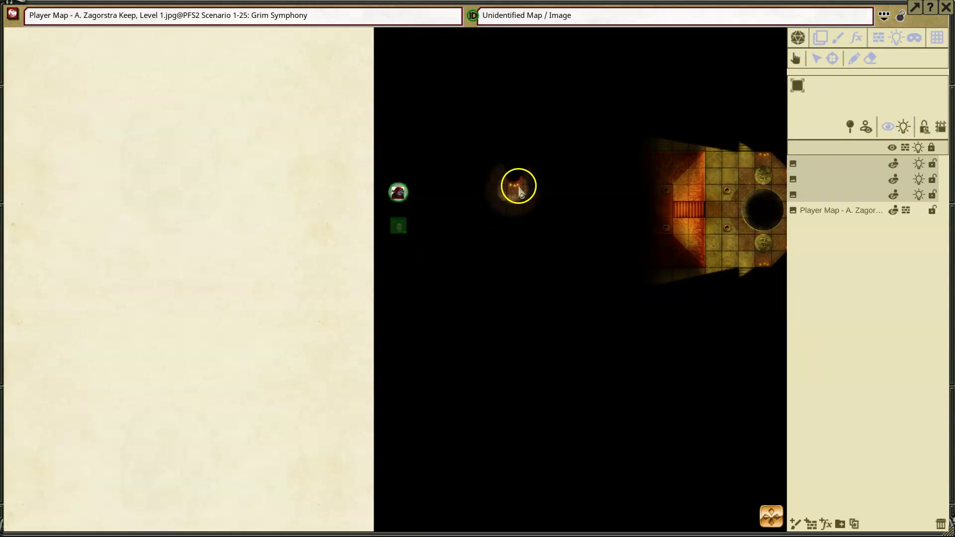
pyautogui.scroll(3, 516, 206)
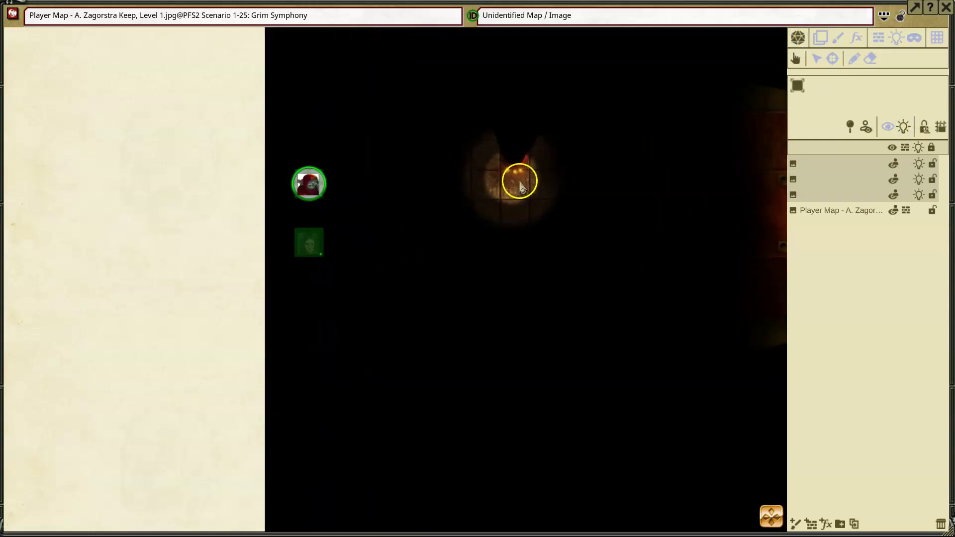
pyautogui.scroll(-3, 613, 252)
pyautogui.moveTo(679, 259); pyautogui.dragTo(470, 258)
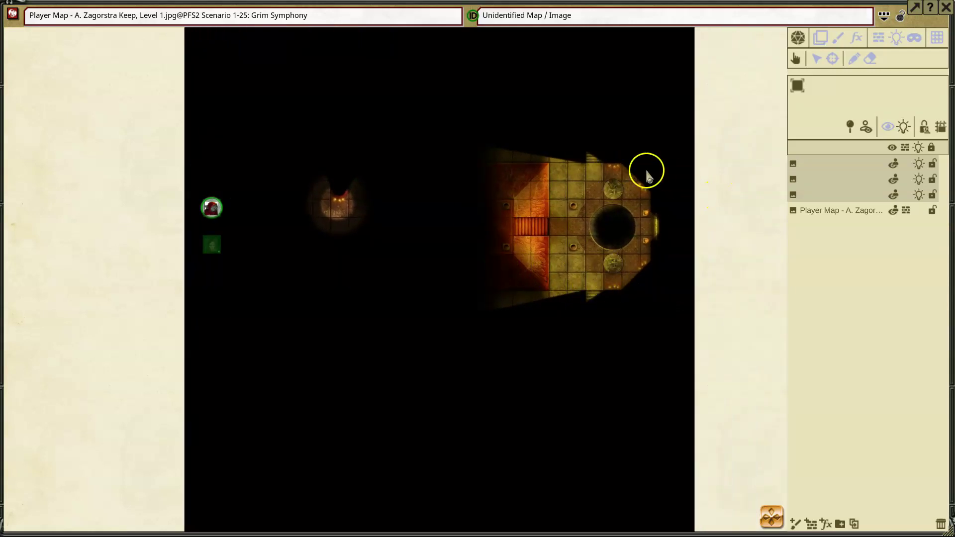
# - Inspect the placed lights, then turn off the player vision preview in play mode while keeping lighting enabled
pyautogui.scroll(2, 333, 210)
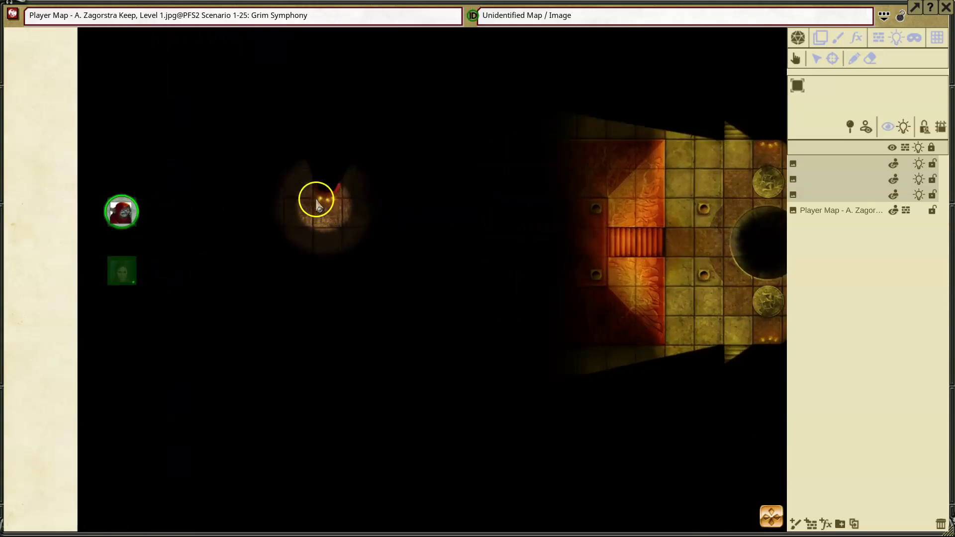
pyautogui.scroll(-2, 343, 209)
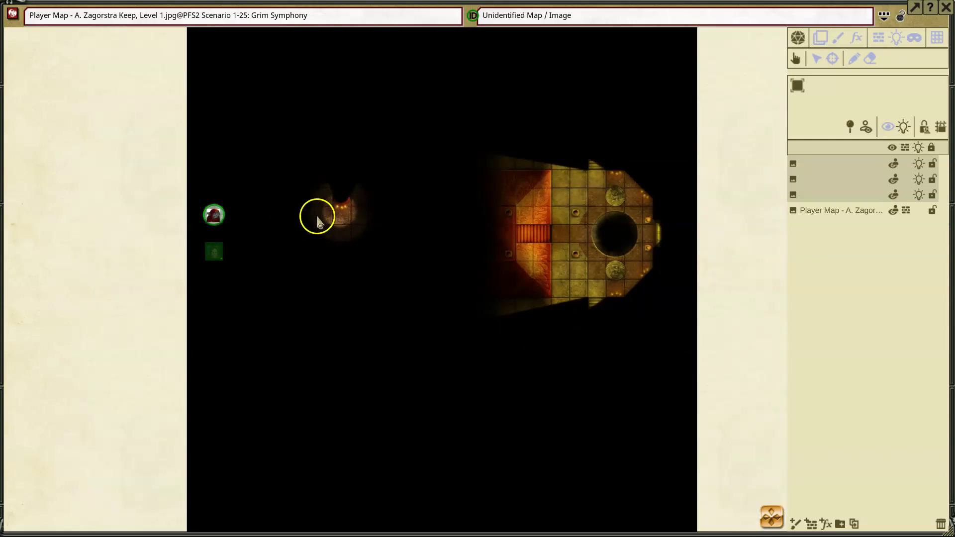
pyautogui.moveTo(344, 224); pyautogui.dragTo(436, 227)
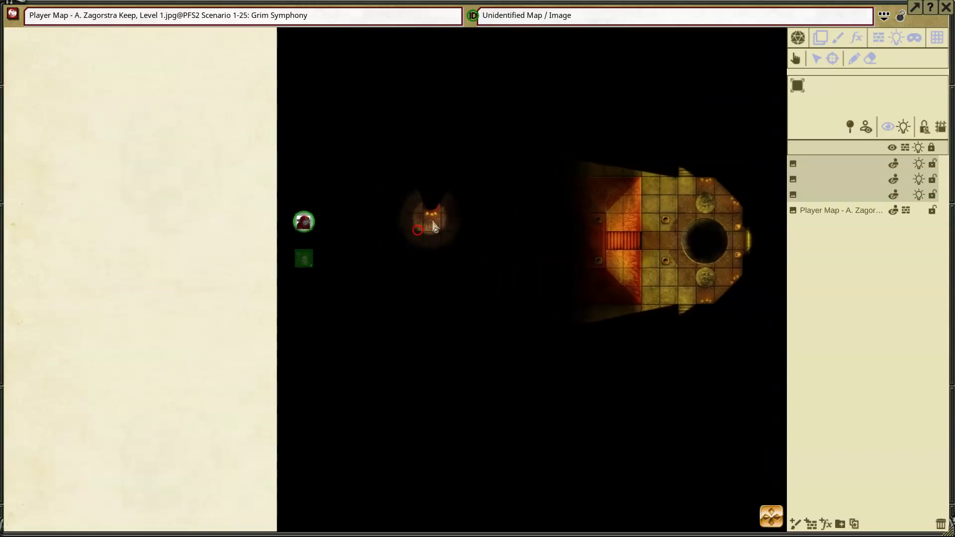
pyautogui.click(894, 40)
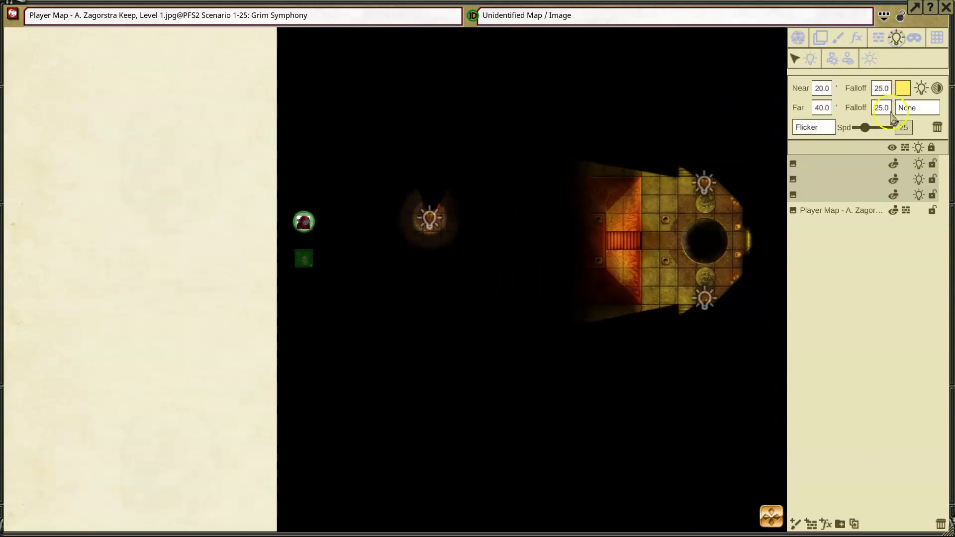
pyautogui.click(815, 60)
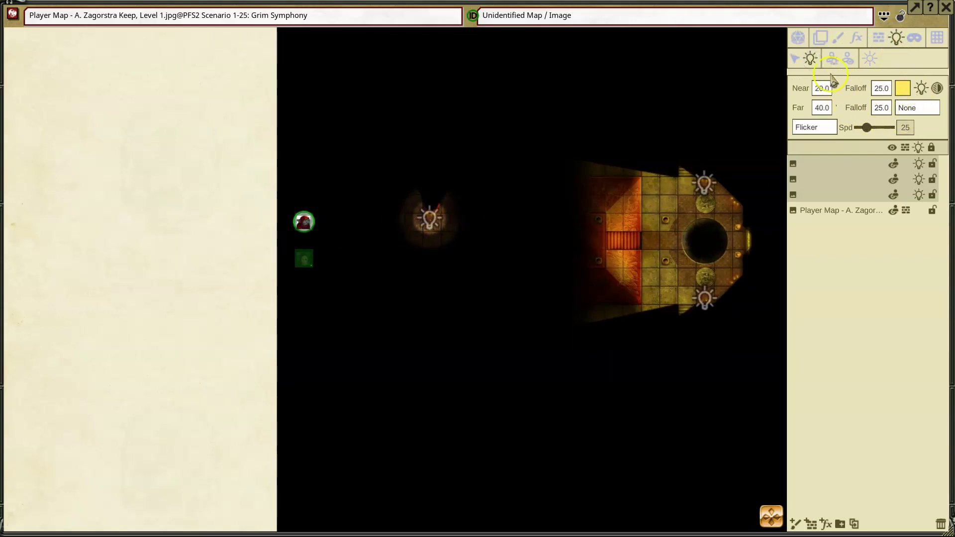
pyautogui.click(797, 39)
pyautogui.click(897, 129)
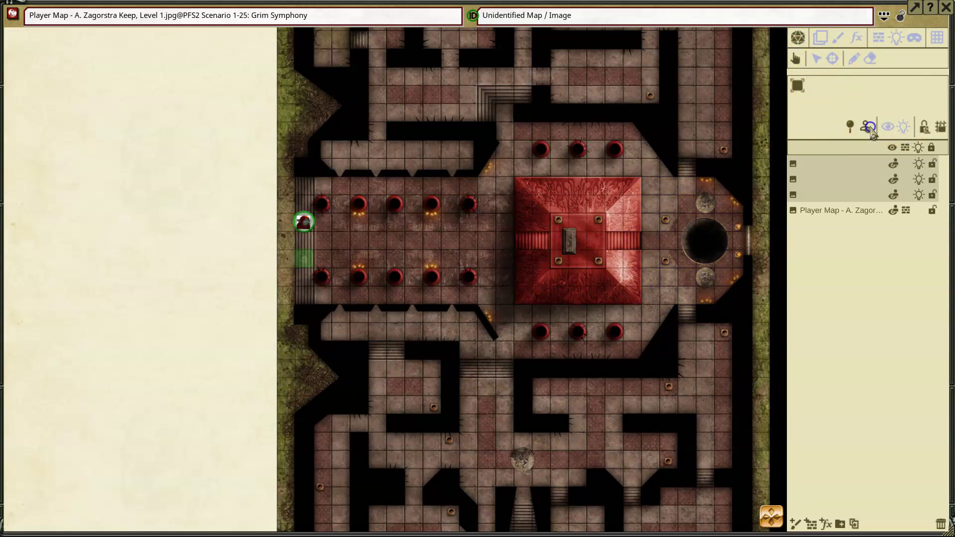
pyautogui.click(869, 128)
pyautogui.click(903, 128)
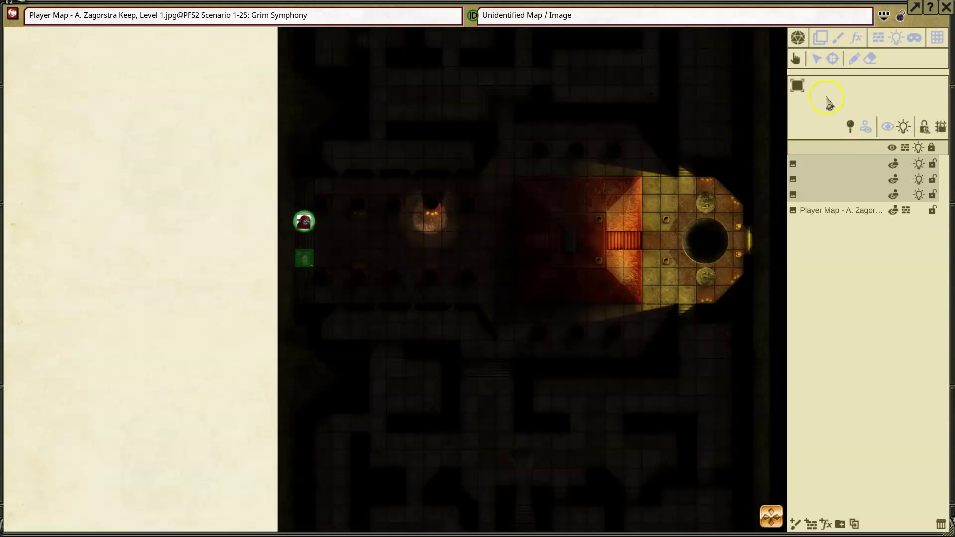
# - Place two lights with the Candle preset on the flames below the second pillar in the hall's upper row
pyautogui.click(895, 38)
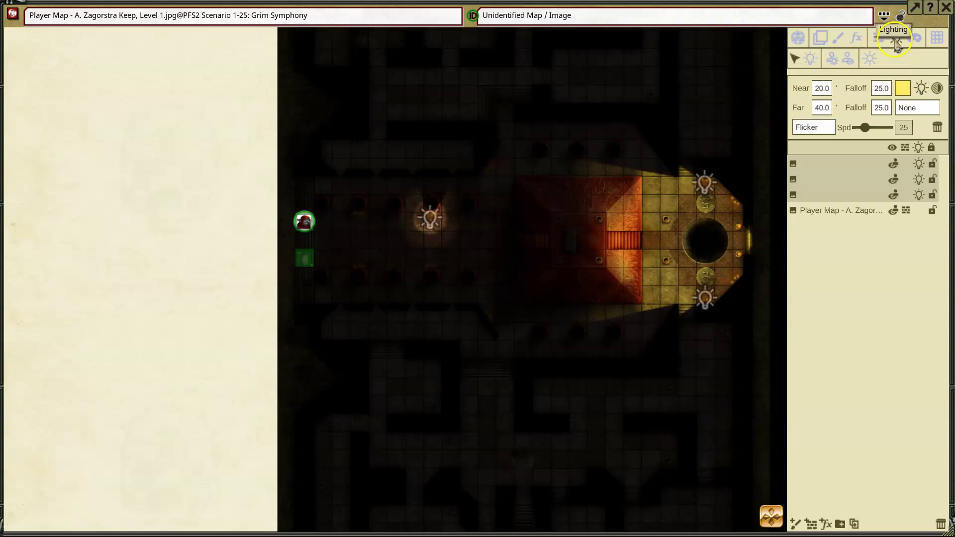
pyautogui.click(809, 60)
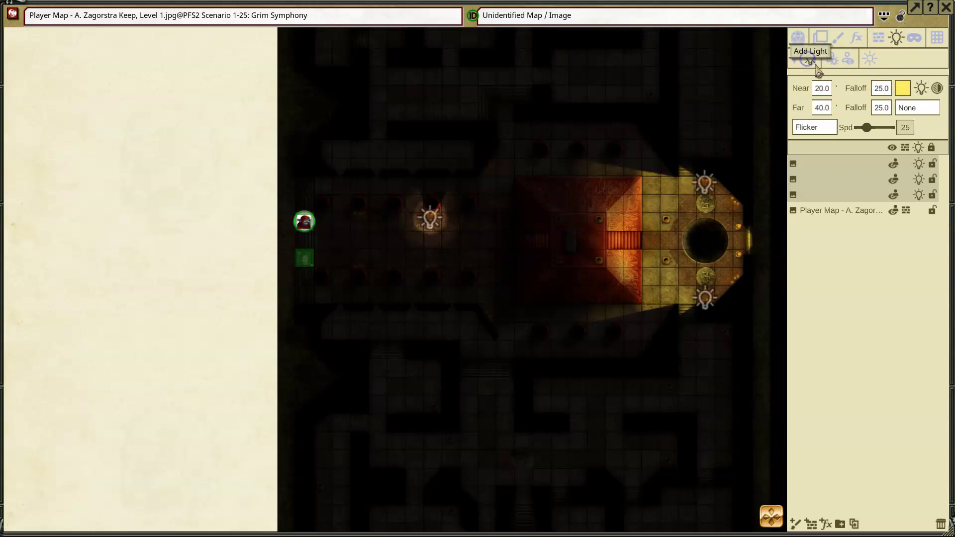
pyautogui.click(912, 107)
pyautogui.click(915, 160)
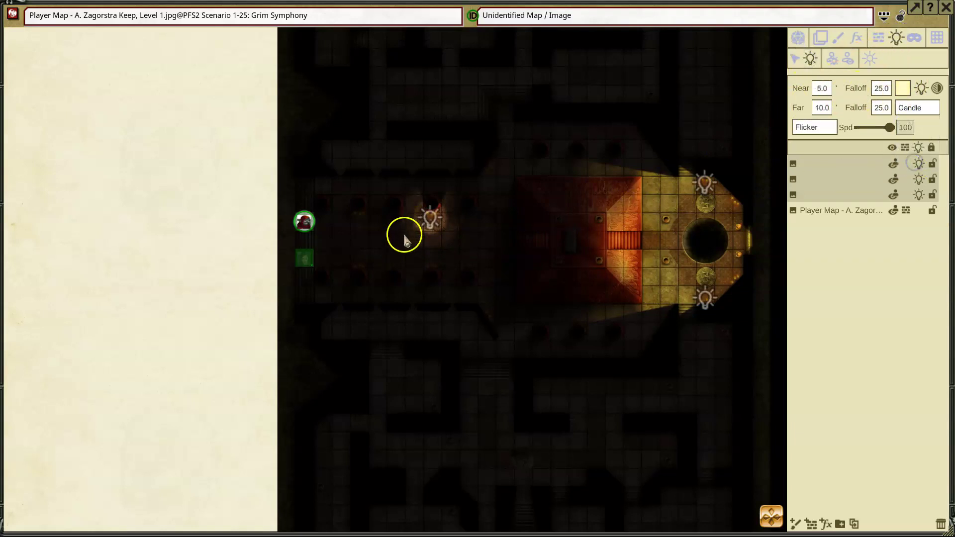
pyautogui.scroll(1, 388, 232)
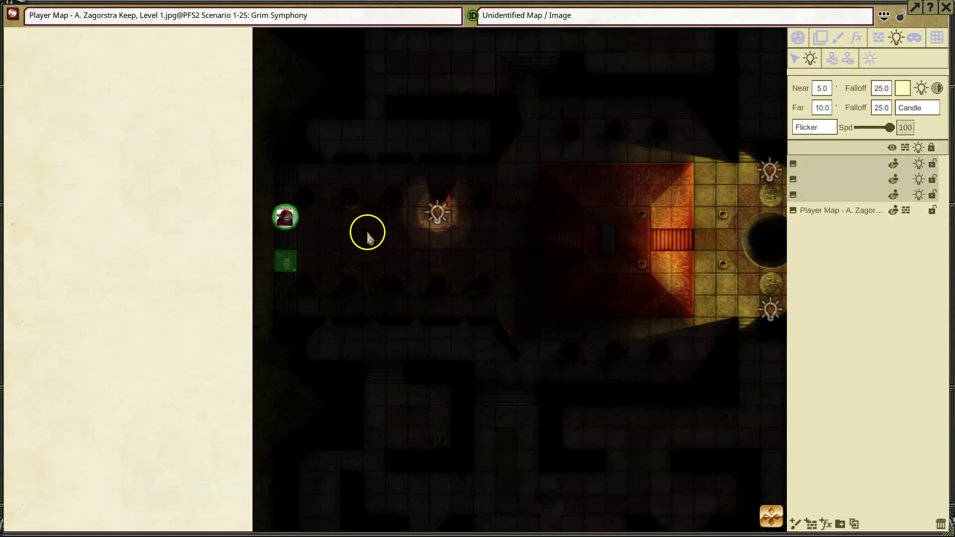
pyautogui.click(345, 212)
pyautogui.click(358, 212)
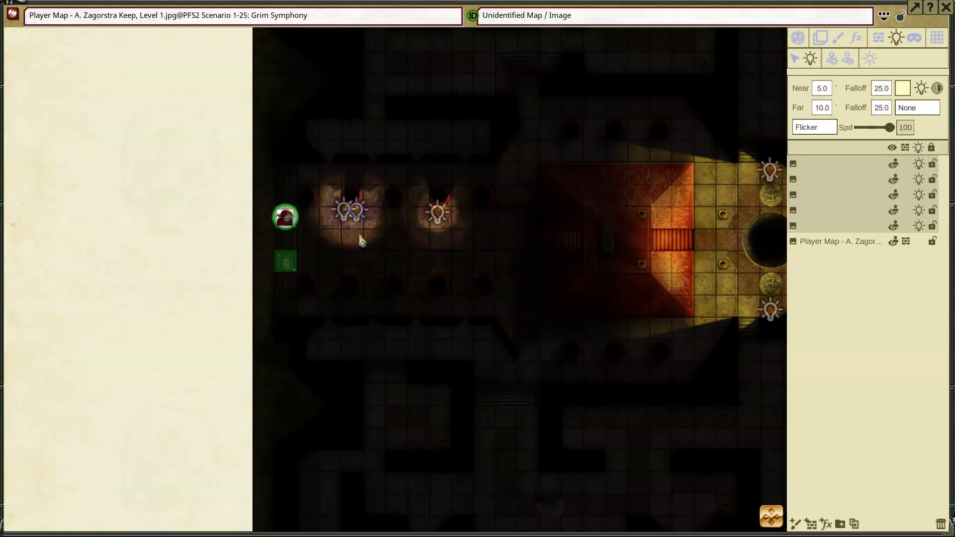
# - Place four more candle lights, two each on the flames above the second and fourth pillars in the hall's lower row
pyautogui.click(345, 272)
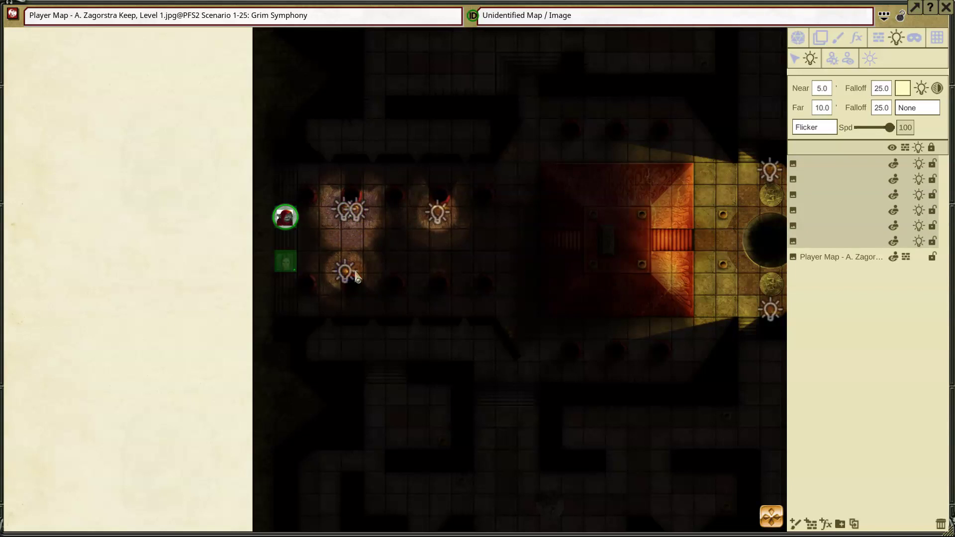
pyautogui.click(357, 272)
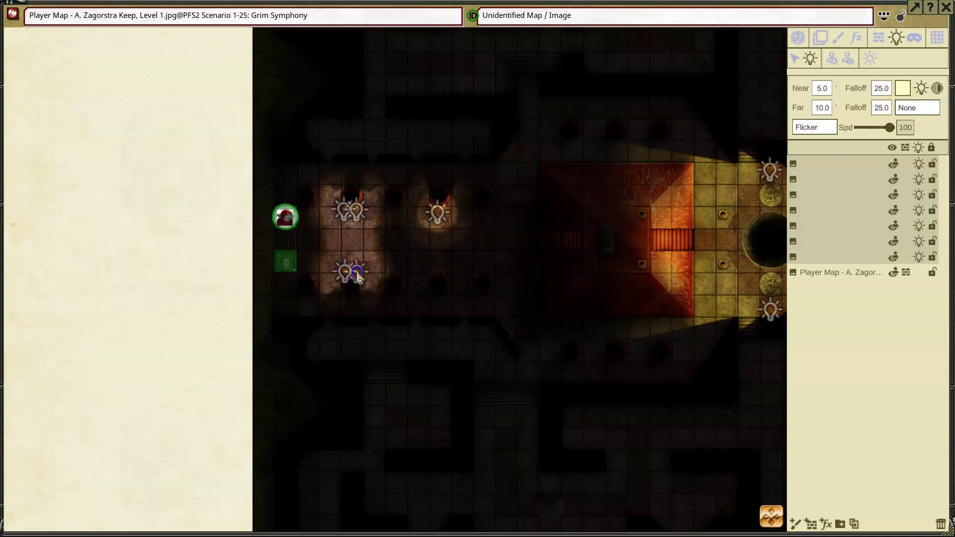
pyautogui.click(433, 272)
pyautogui.click(447, 274)
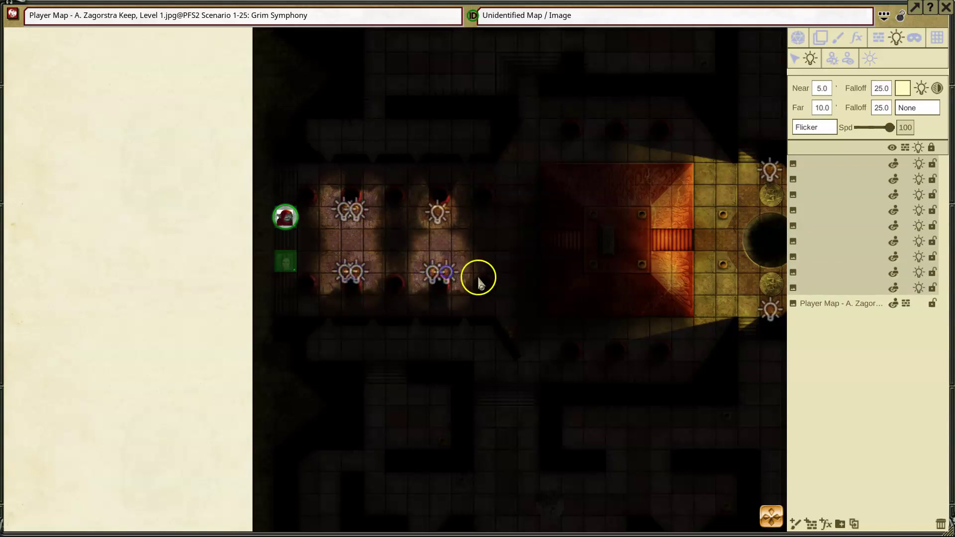
# - Place two candle lights on the flames at each of the two diagonal walls between the pillared hall and the red platform
pyautogui.scroll(2, 502, 291)
pyautogui.scroll(2, 525, 290)
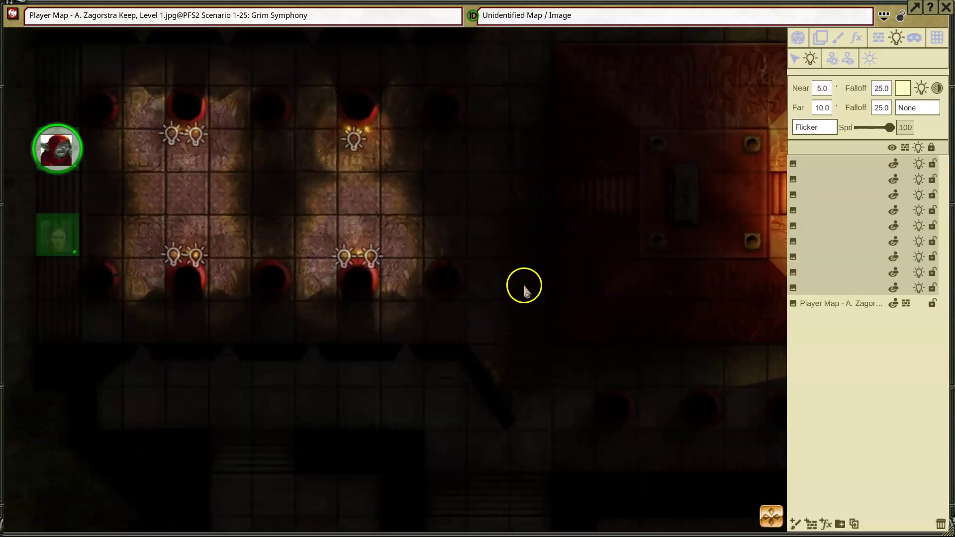
pyautogui.scroll(-2, 523, 288)
pyautogui.click(500, 334)
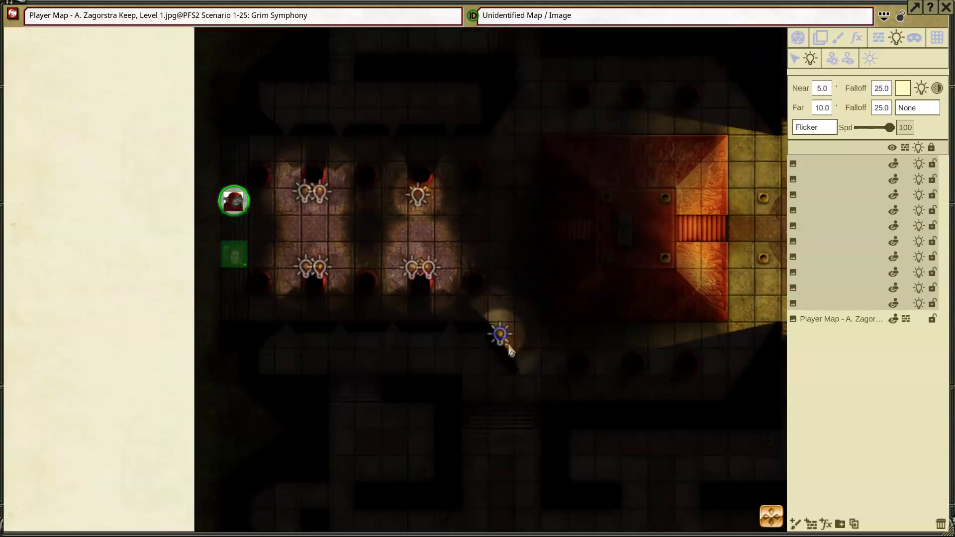
pyautogui.click(508, 347)
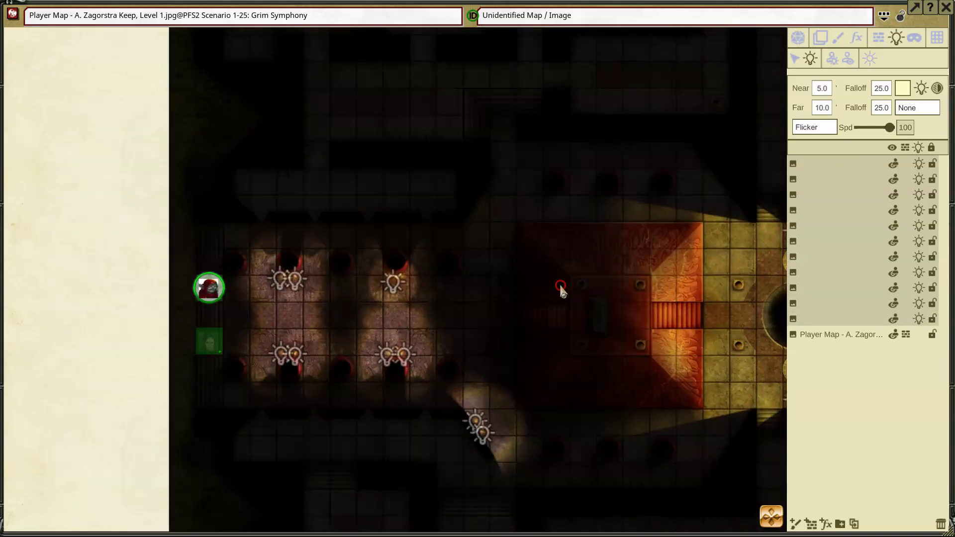
pyautogui.moveTo(560, 287); pyautogui.dragTo(535, 318)
pyautogui.click(451, 245)
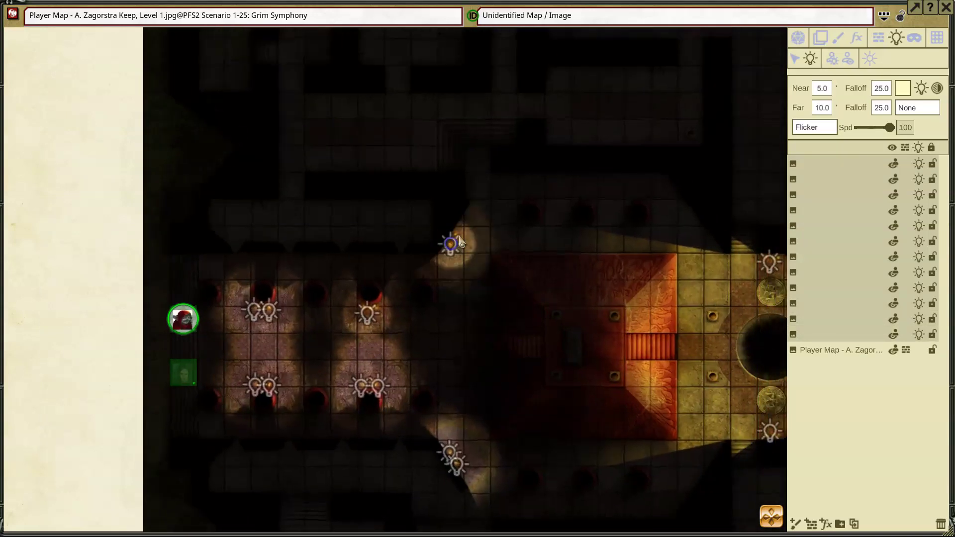
pyautogui.click(456, 236)
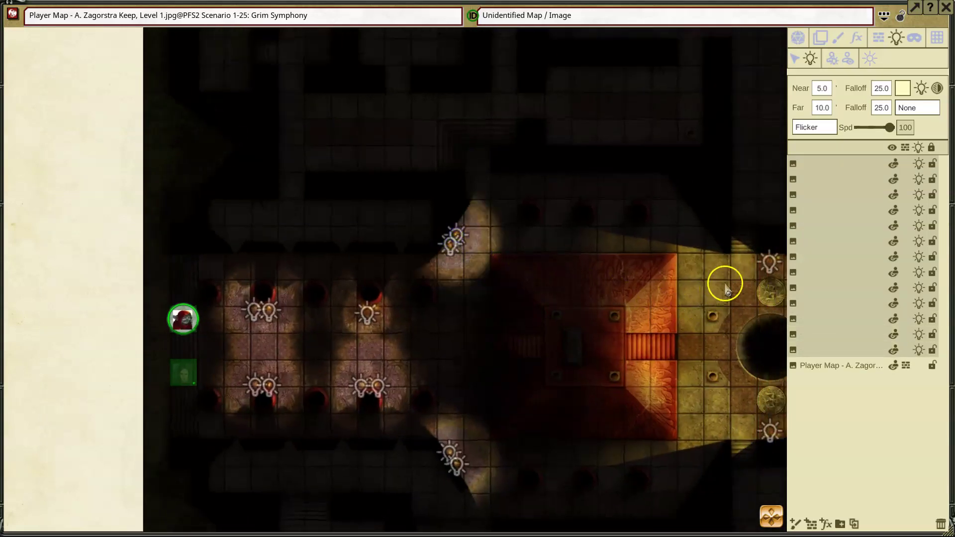
# - Place two candle lights on the flames at each of the two diagonal walls beside the round pit
pyautogui.moveTo(727, 328); pyautogui.dragTo(465, 289)
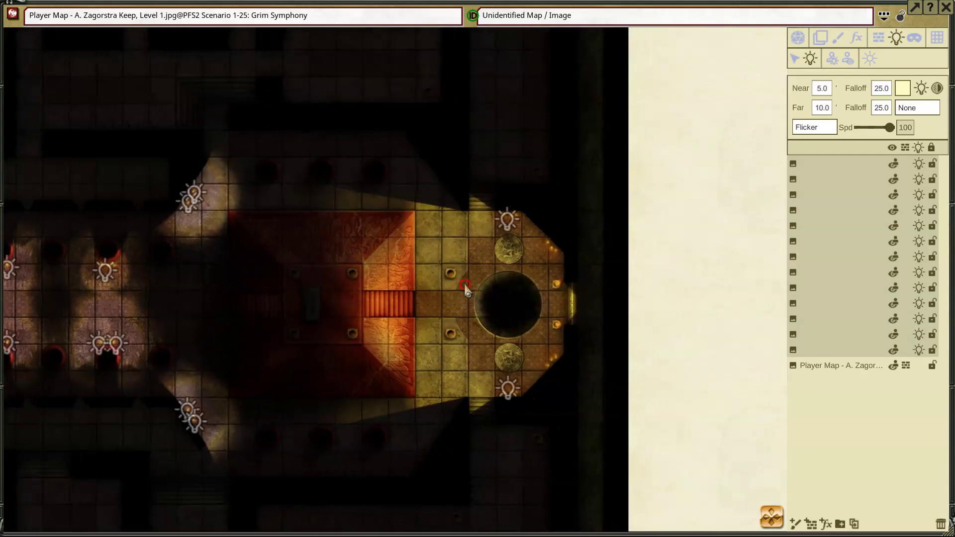
pyautogui.click(546, 370)
pyautogui.click(550, 362)
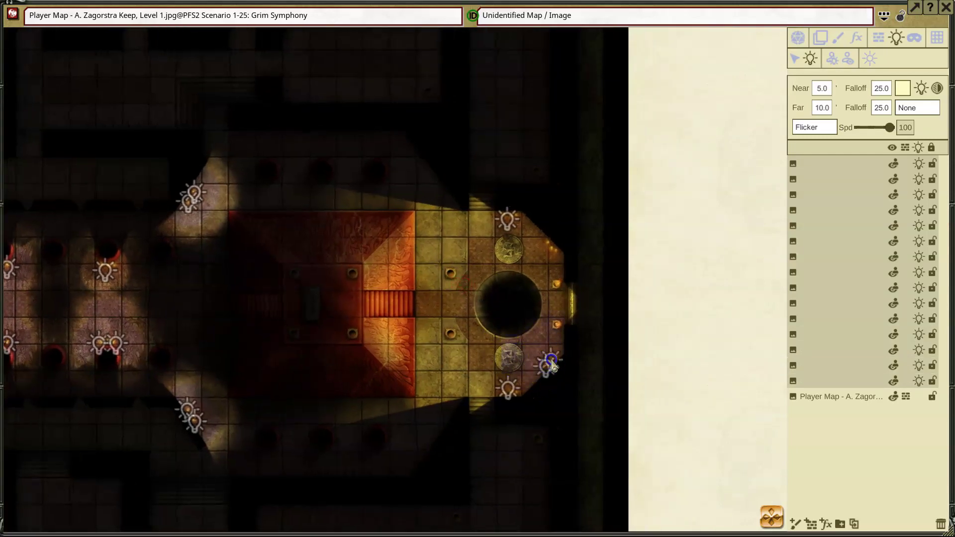
pyautogui.click(546, 243)
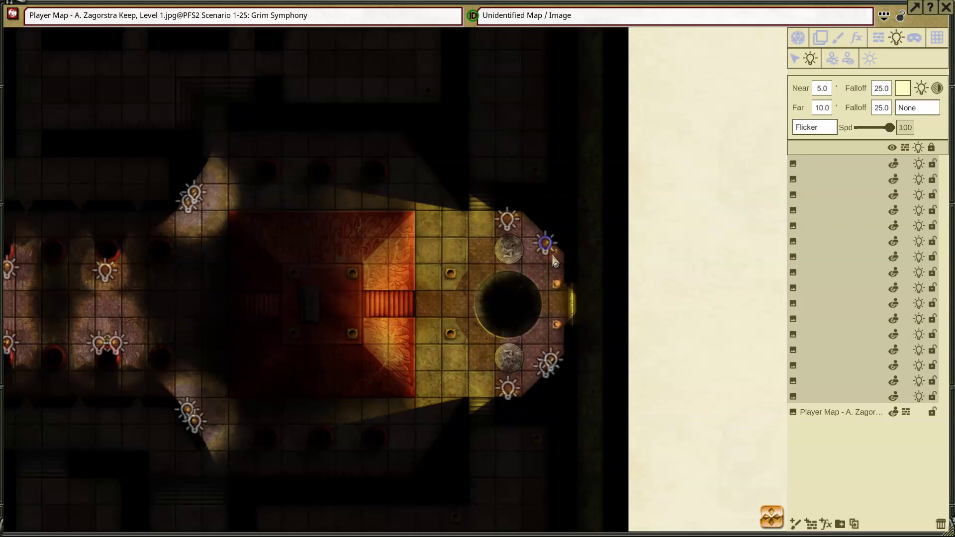
pyautogui.click(556, 257)
# - Select all lights in the pillared hall and at its two adjoining diagonal walls and apply the Torch preset to them
pyautogui.scroll(-4, 517, 266)
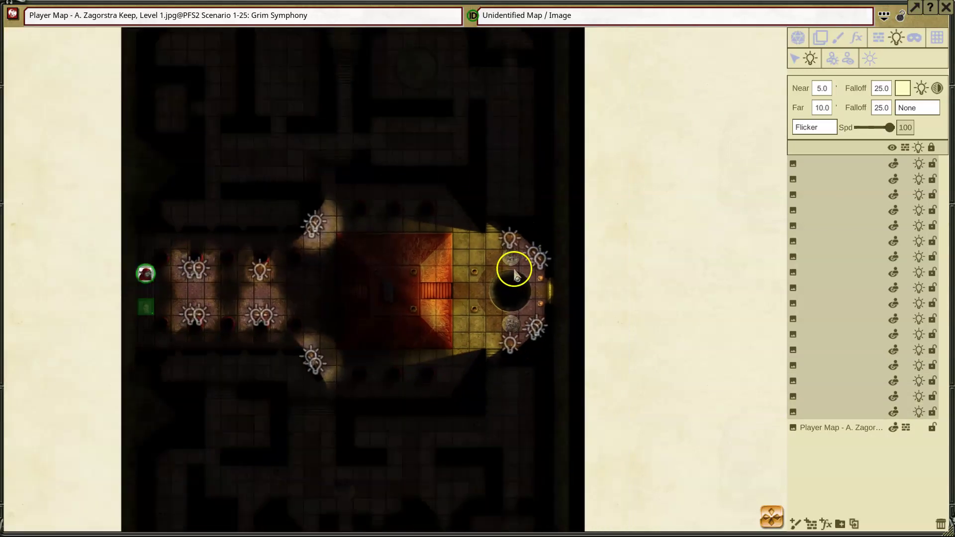
pyautogui.scroll(-1, 492, 323)
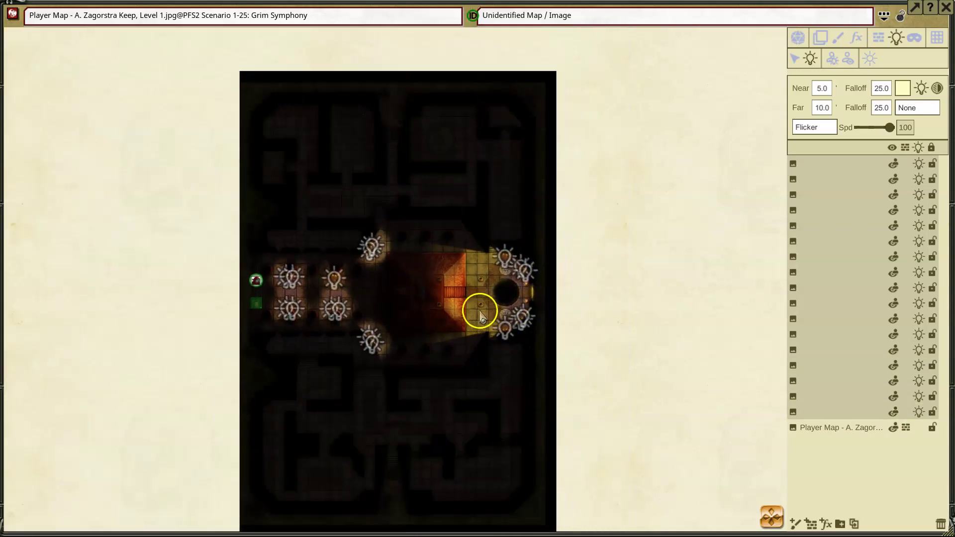
pyautogui.scroll(5, 443, 307)
pyautogui.scroll(-2, 412, 304)
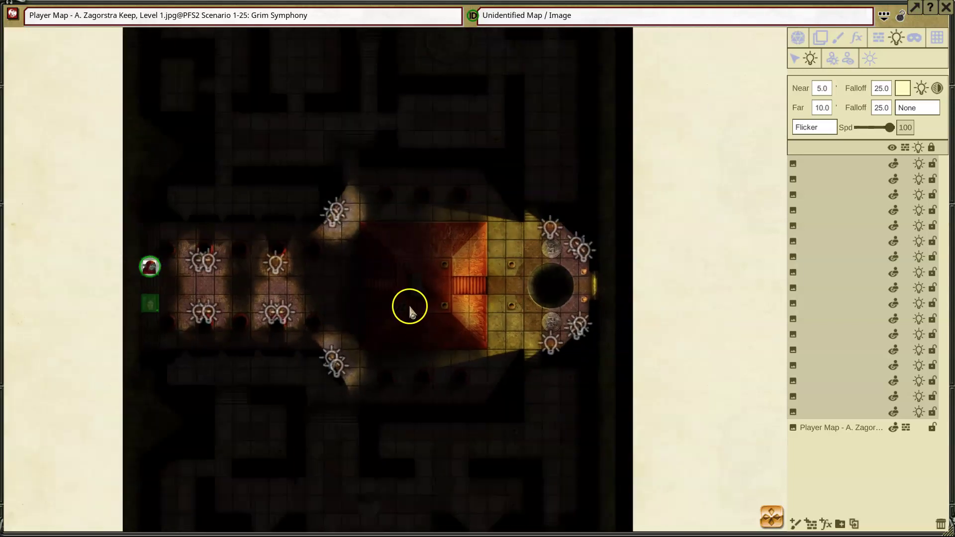
pyautogui.moveTo(348, 309); pyautogui.dragTo(432, 242)
pyautogui.click(795, 60)
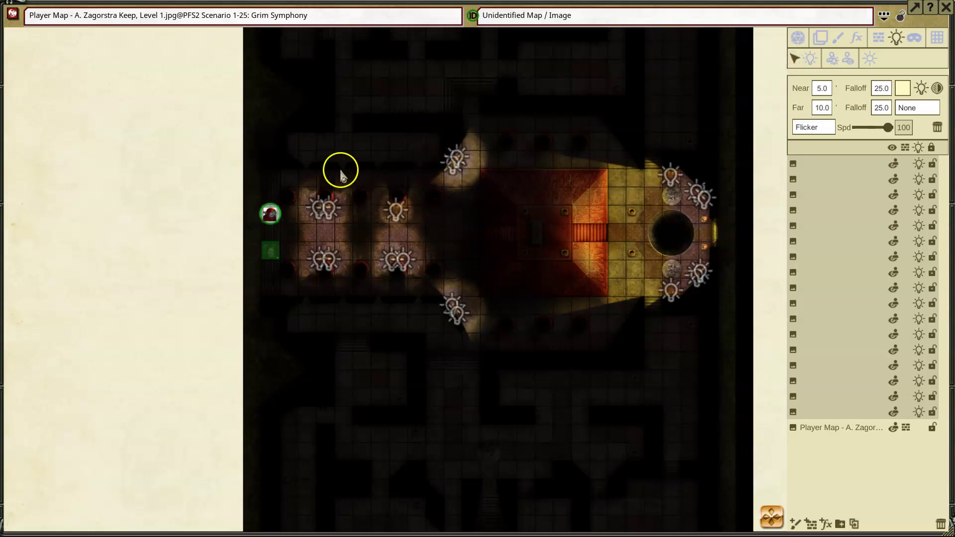
pyautogui.moveTo(292, 111); pyautogui.dragTo(584, 363)
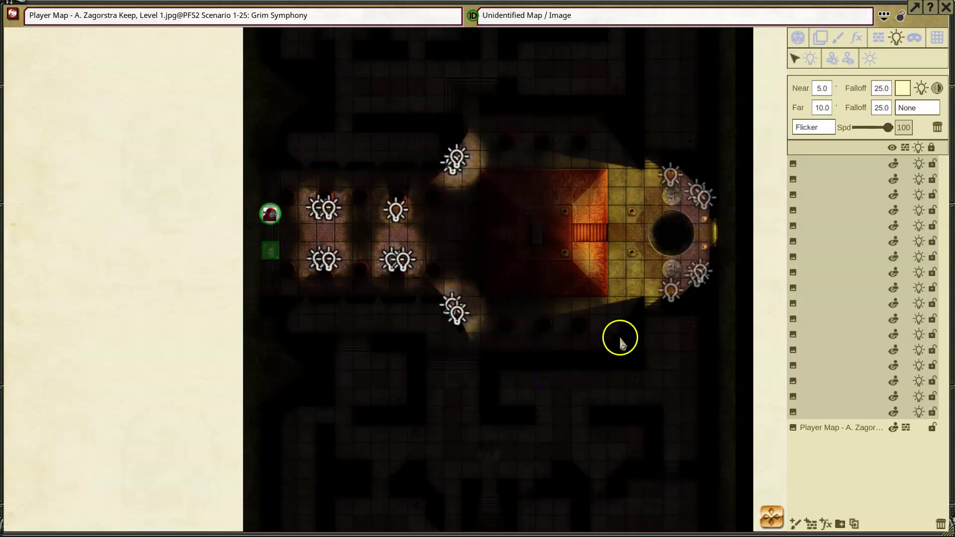
pyautogui.click(918, 108)
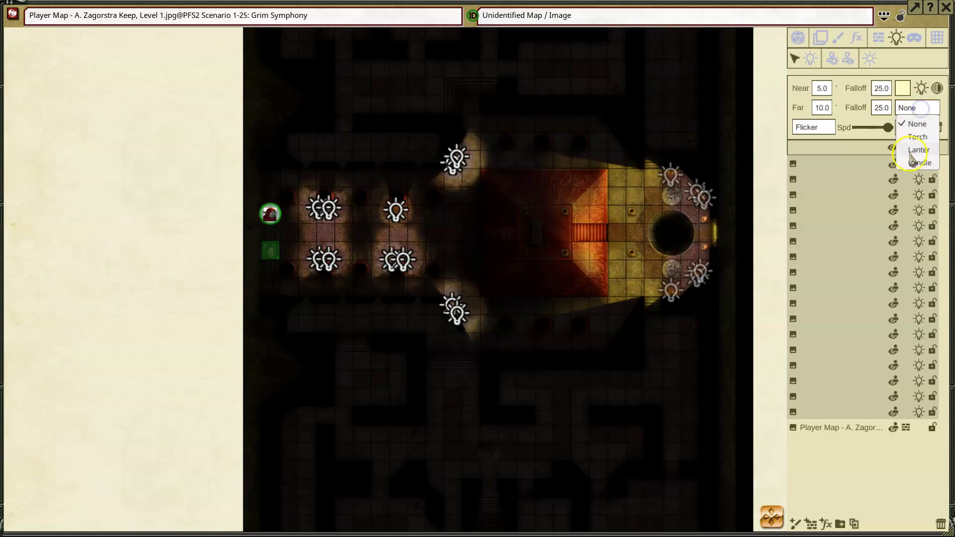
pyautogui.click(919, 132)
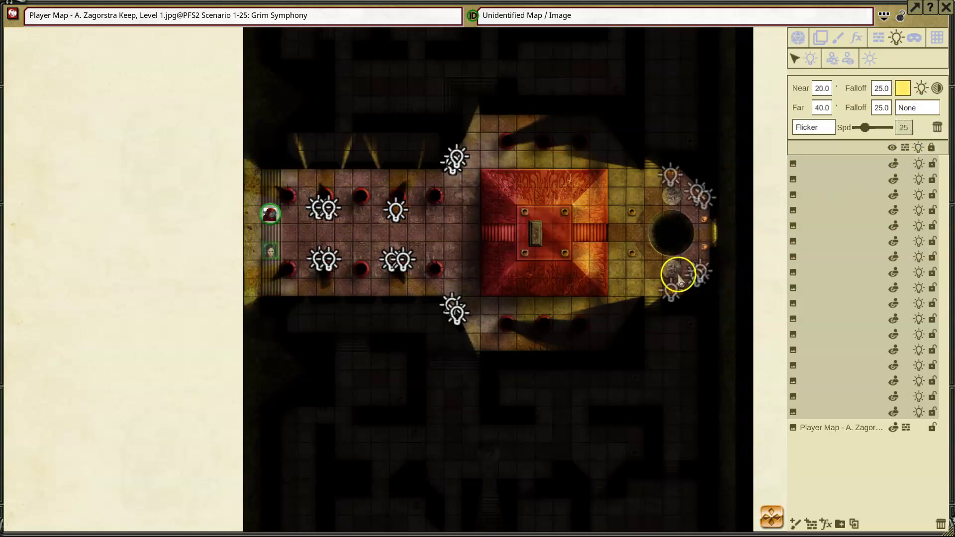
# - Return to play mode, enable line of sight, and preview the player vision on the fully lit map
pyautogui.moveTo(623, 311); pyautogui.dragTo(463, 279)
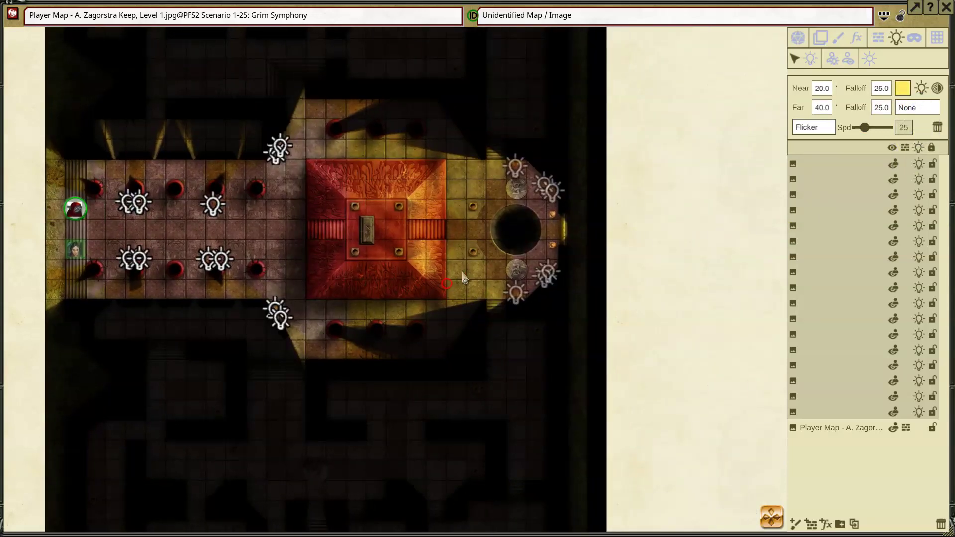
pyautogui.scroll(-3, 546, 177)
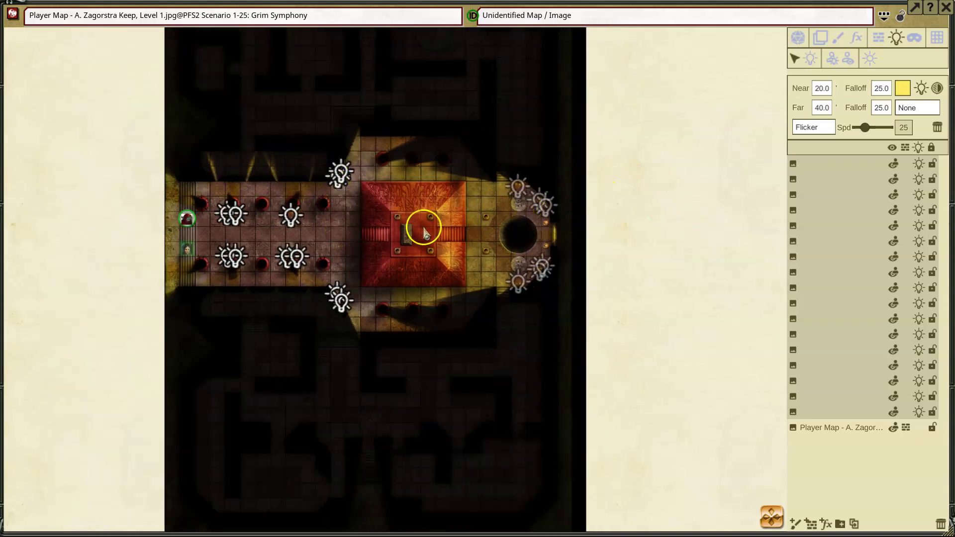
pyautogui.scroll(-1, 423, 230)
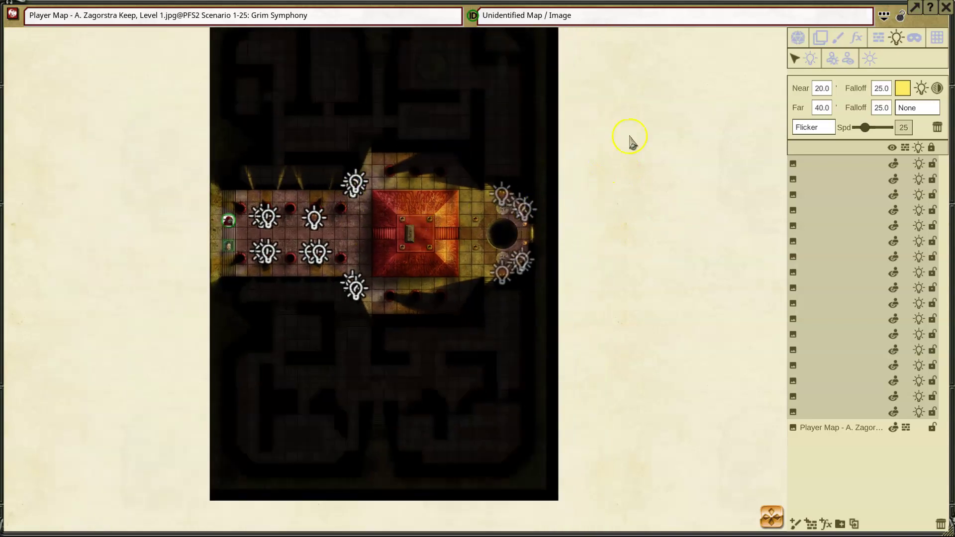
pyautogui.click(798, 42)
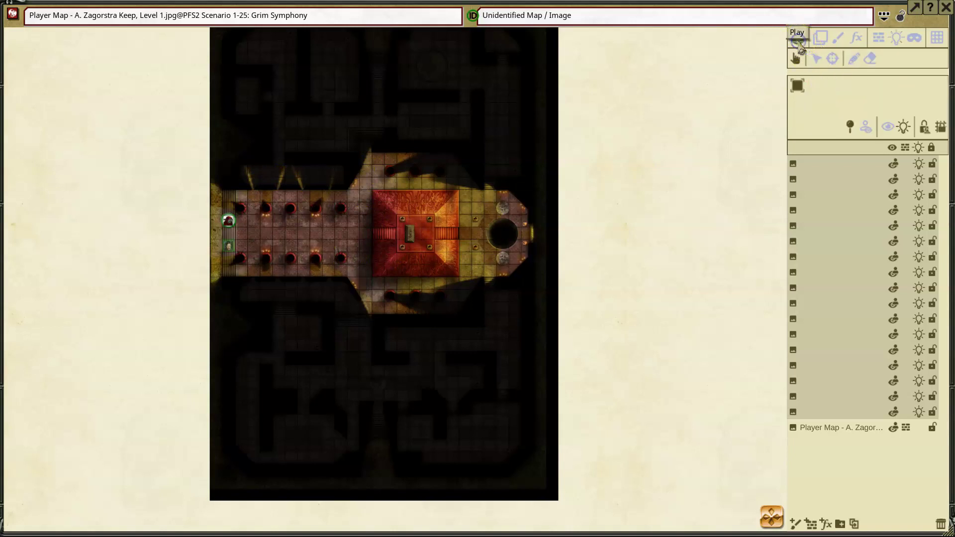
pyautogui.click(888, 129)
pyautogui.click(866, 127)
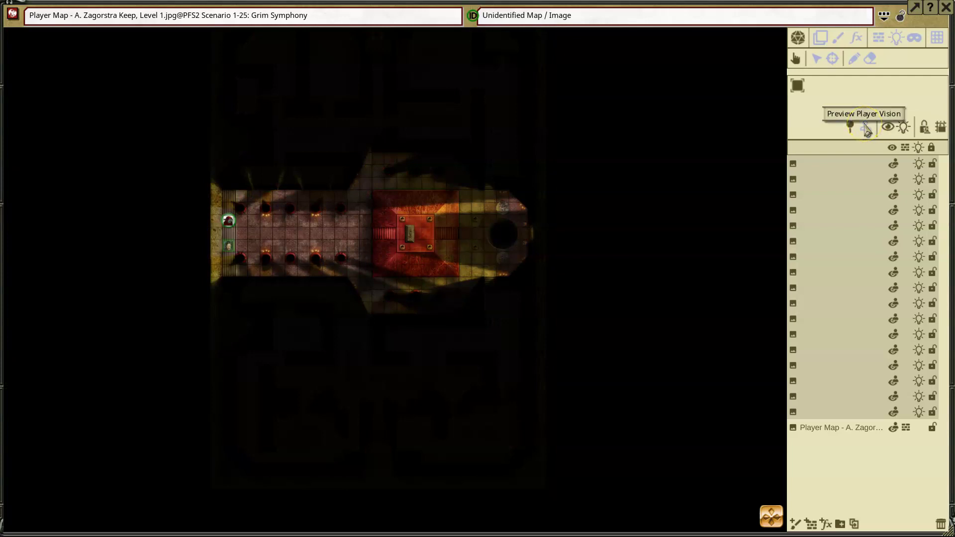
# - Turn on the player vision preview and move the bard token from the entrance stairs to the platform end of the pillared hall
pyautogui.click(866, 129)
pyautogui.scroll(-3, 301, 239)
pyautogui.scroll(2, 232, 236)
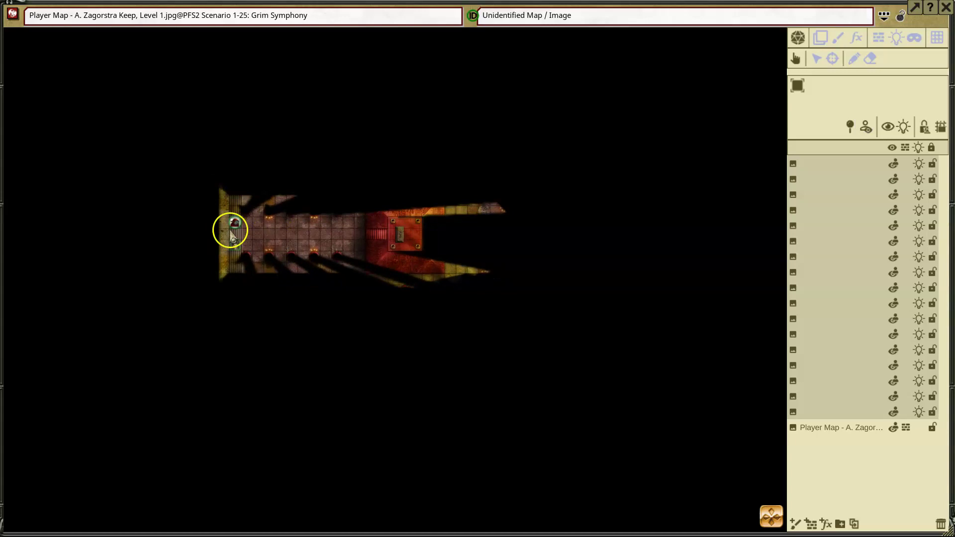
pyautogui.scroll(2, 232, 233)
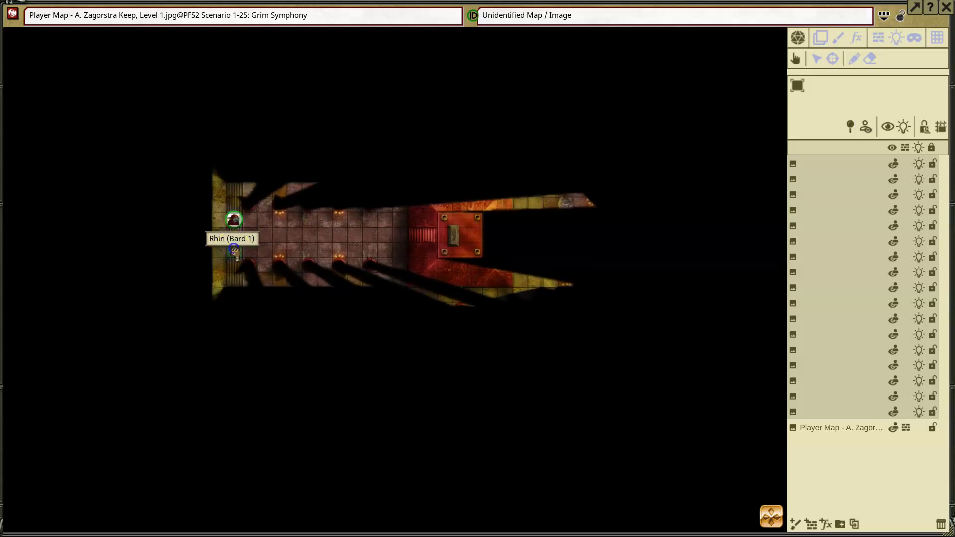
pyautogui.click(236, 252)
pyautogui.moveTo(236, 251); pyautogui.dragTo(385, 249)
pyautogui.scroll(5, 393, 297)
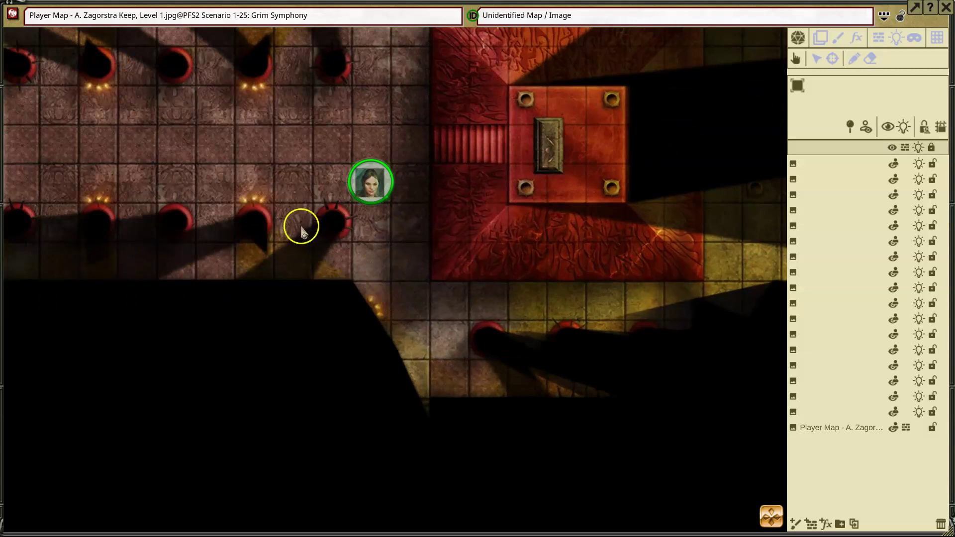
# - Move the bard token around the red platform's southwest corner and into the alcove behind the pillars south of it
pyautogui.moveTo(368, 178); pyautogui.dragTo(409, 260)
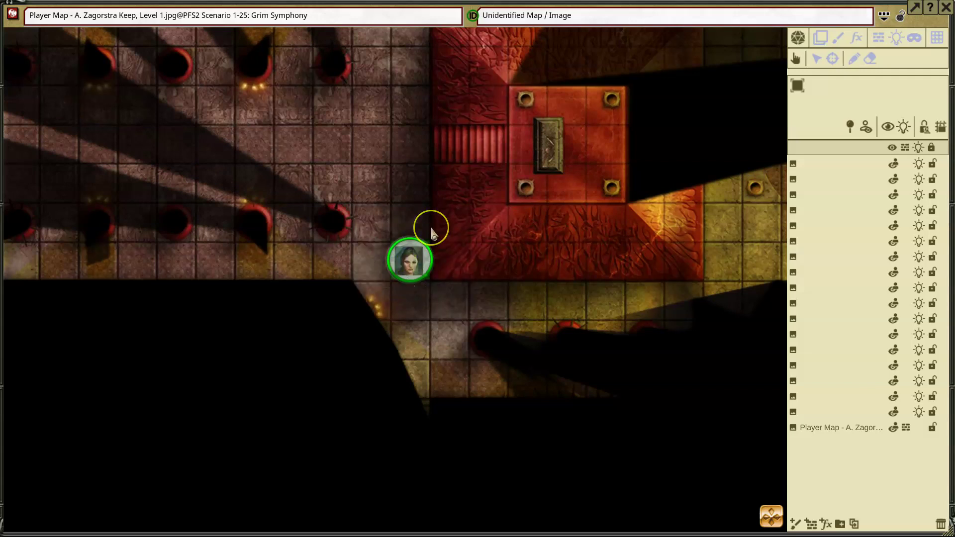
pyautogui.press('Down')
pyautogui.press('Right')
pyautogui.press('Right')
pyautogui.press('Right')
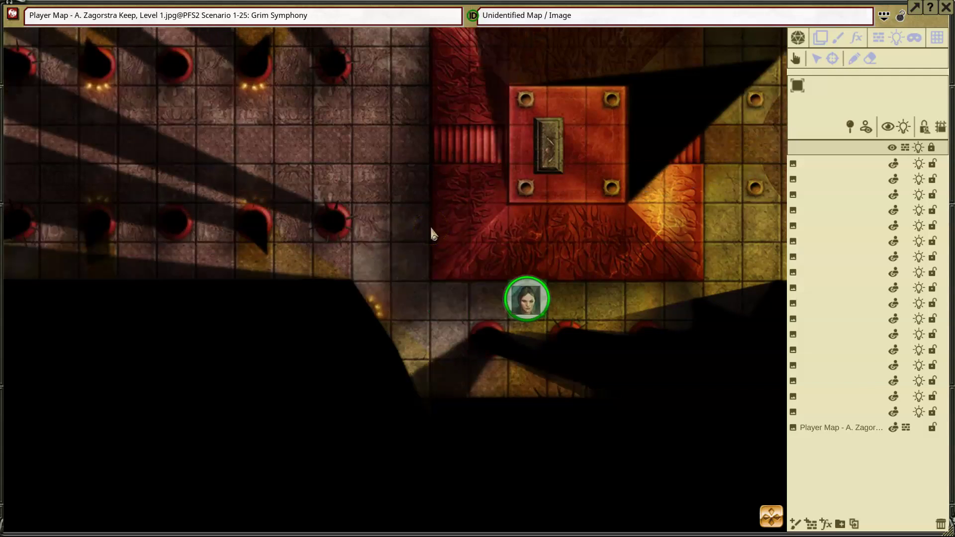
pyautogui.press('Down')
pyautogui.press('Down')
pyautogui.press('Left')
pyautogui.press('Left')
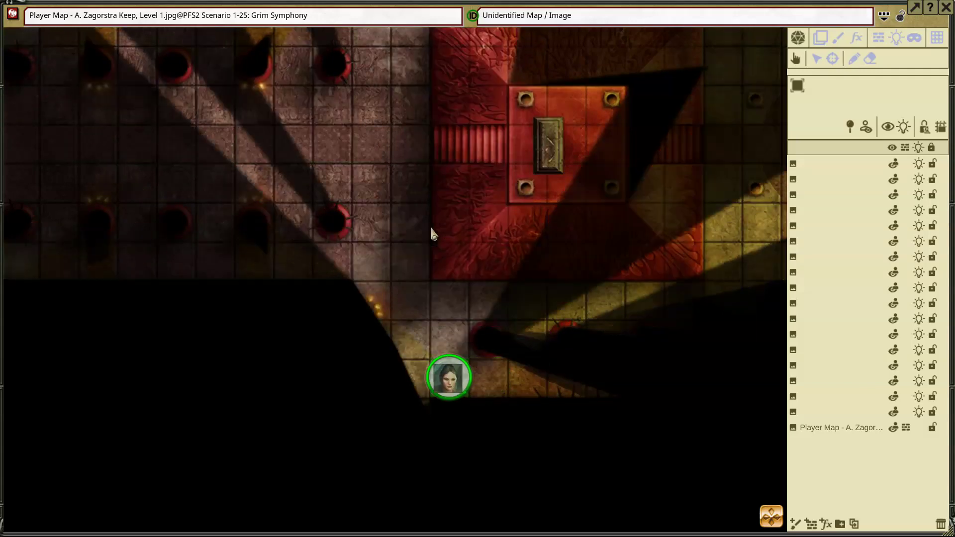
pyautogui.moveTo(544, 390); pyautogui.dragTo(504, 228)
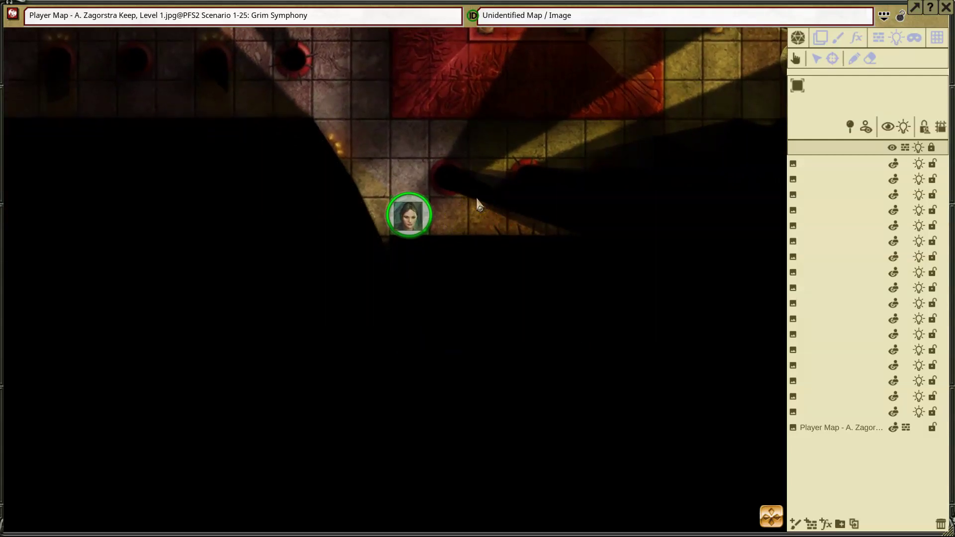
# - Move the bard token one square west and seven squares south into the unlit rooms below the hall
pyautogui.press('Left')
pyautogui.press('Down')
pyautogui.press('Down')
pyautogui.press('Down')
pyautogui.press('Down')
pyautogui.press('Down')
pyautogui.press('Down')
pyautogui.press('Down')
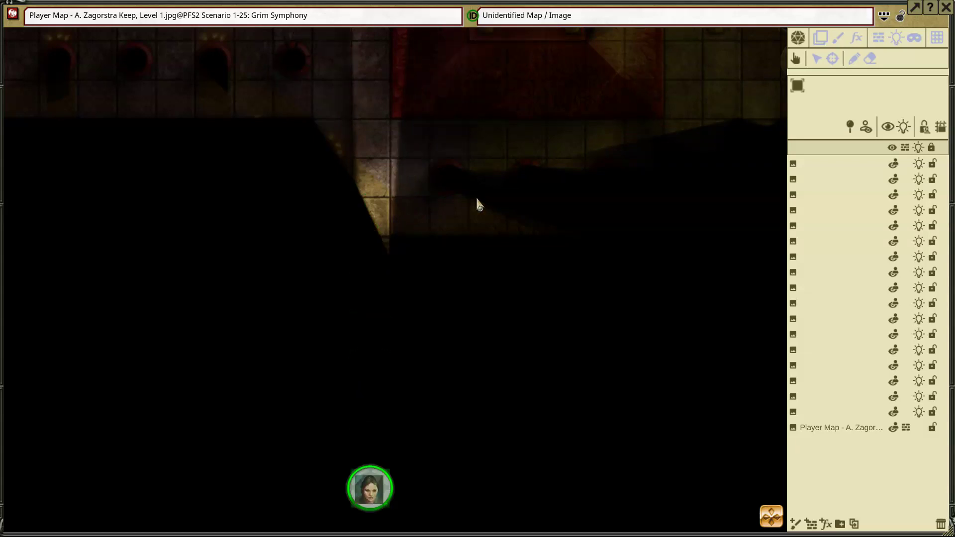
# - Shift the bard token west and east in the unlit room to examine how its view of the lit hall changes
pyautogui.press('Right')
pyautogui.press('Left')
pyautogui.press('Right')
pyautogui.press('Right')
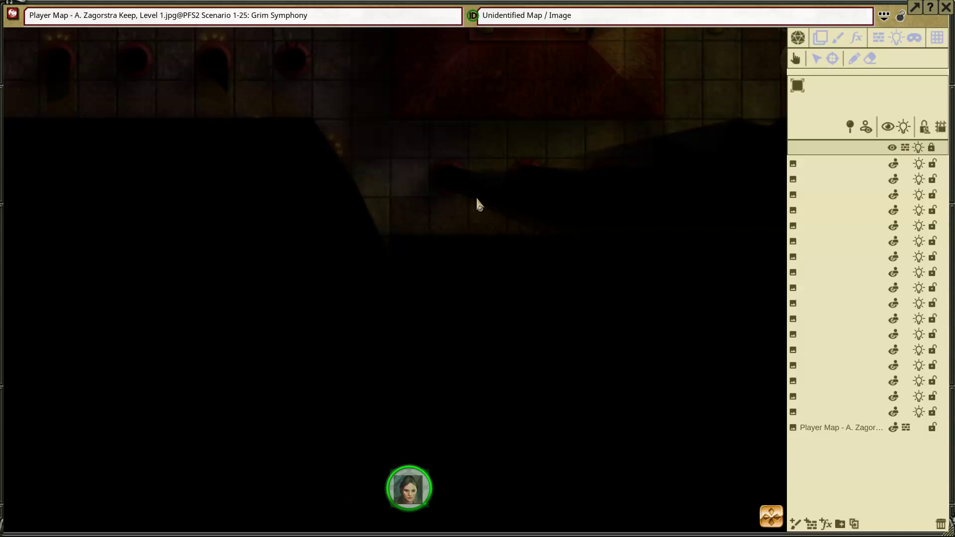
pyautogui.press('Left')
pyautogui.press('Left')
pyautogui.press('Left')
pyautogui.press('Left')
pyautogui.press('Right')
pyautogui.press('Right')
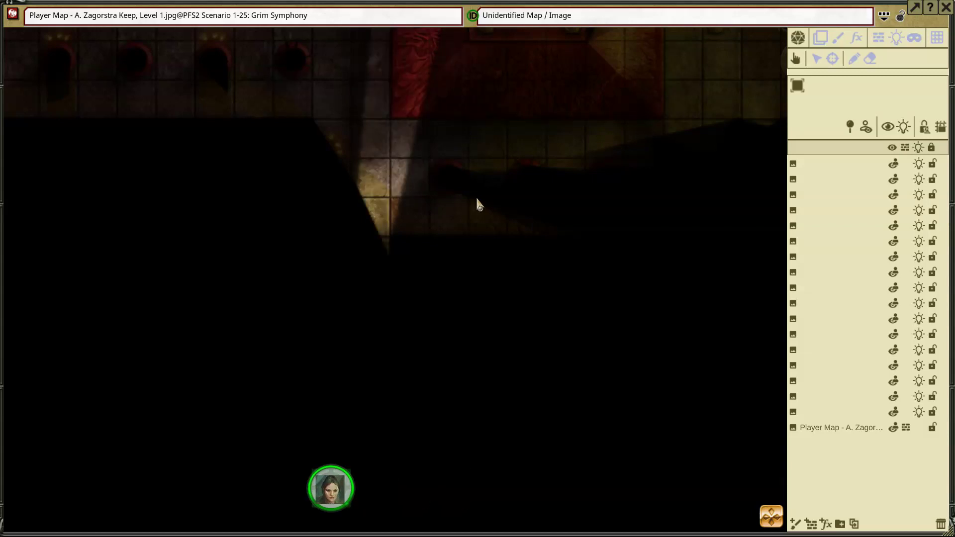
# - Switch the map lighting off to examine the rooms around the bard token, and switch the lighting back on
pyautogui.click(904, 127)
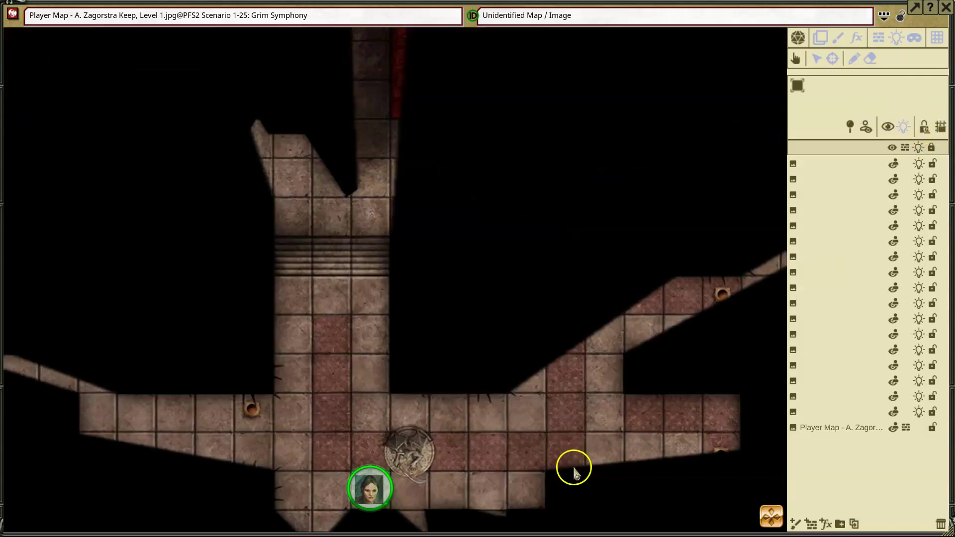
pyautogui.moveTo(573, 473); pyautogui.dragTo(587, 342)
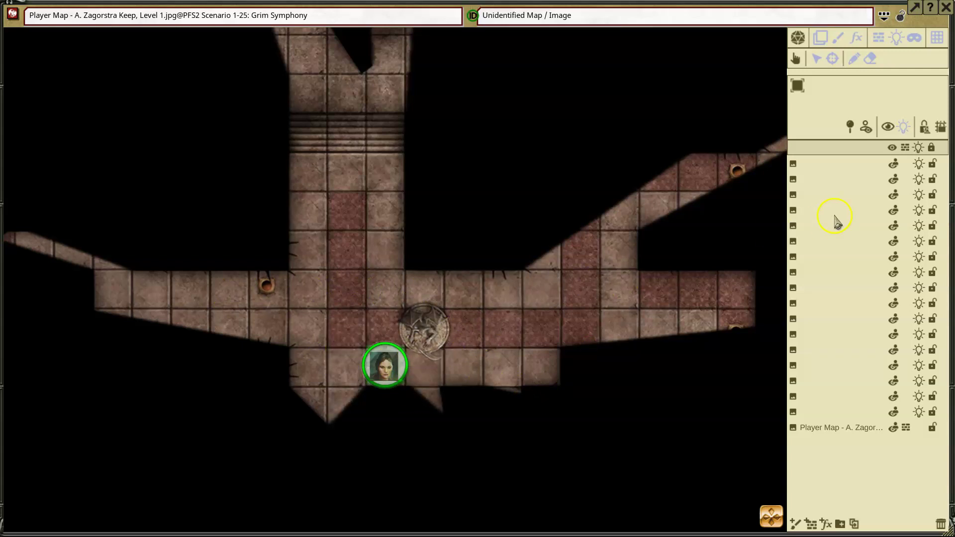
pyautogui.click(902, 126)
pyautogui.scroll(-3, 515, 316)
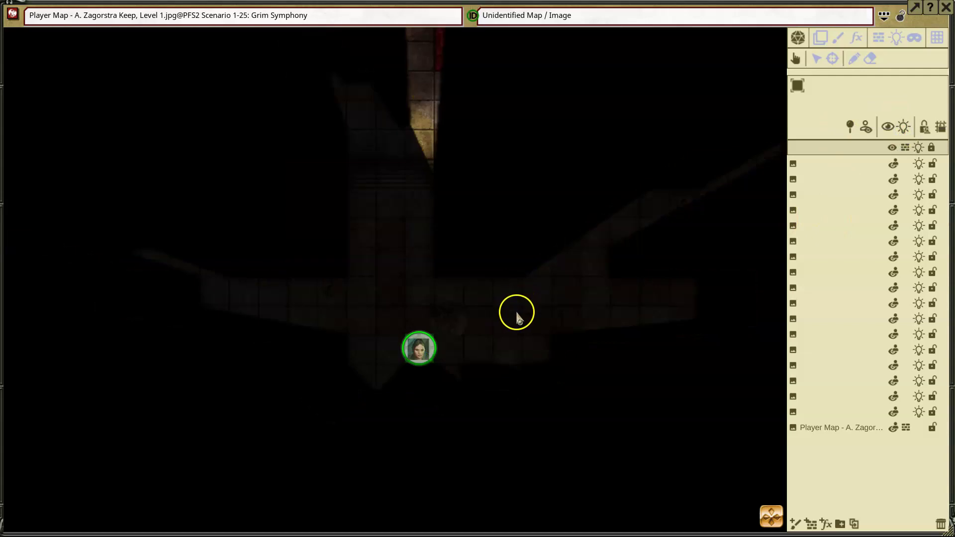
# - Add Darkvision with near and far ranges of 60 to the red-hooded token on the hall's entrance stairs
pyautogui.moveTo(516, 199); pyautogui.dragTo(566, 377)
pyautogui.scroll(2, 575, 304)
pyautogui.click(326, 267)
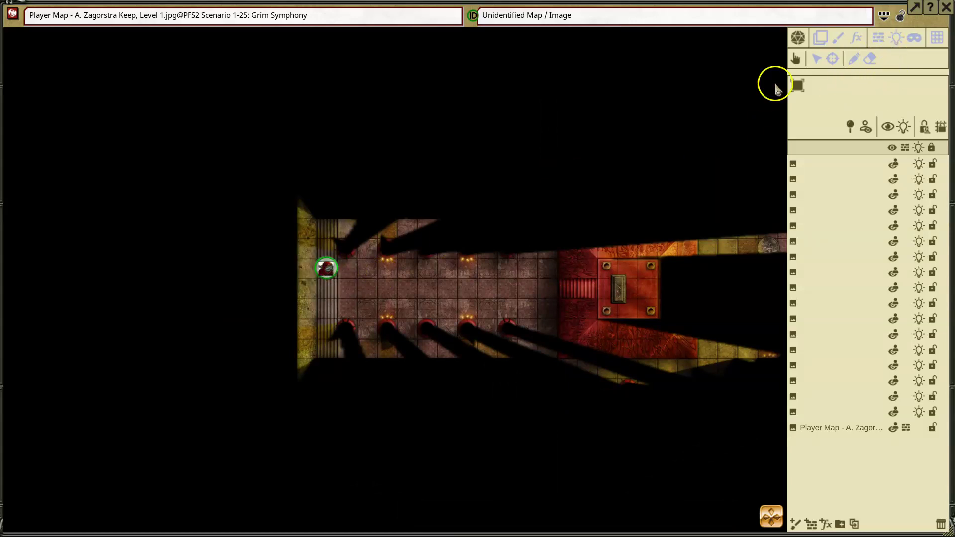
pyautogui.click(898, 38)
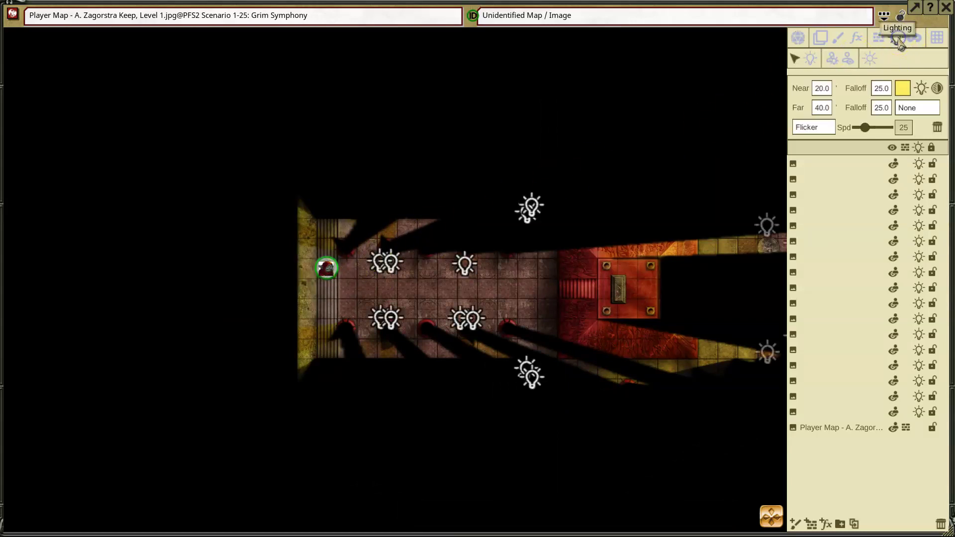
pyautogui.click(847, 59)
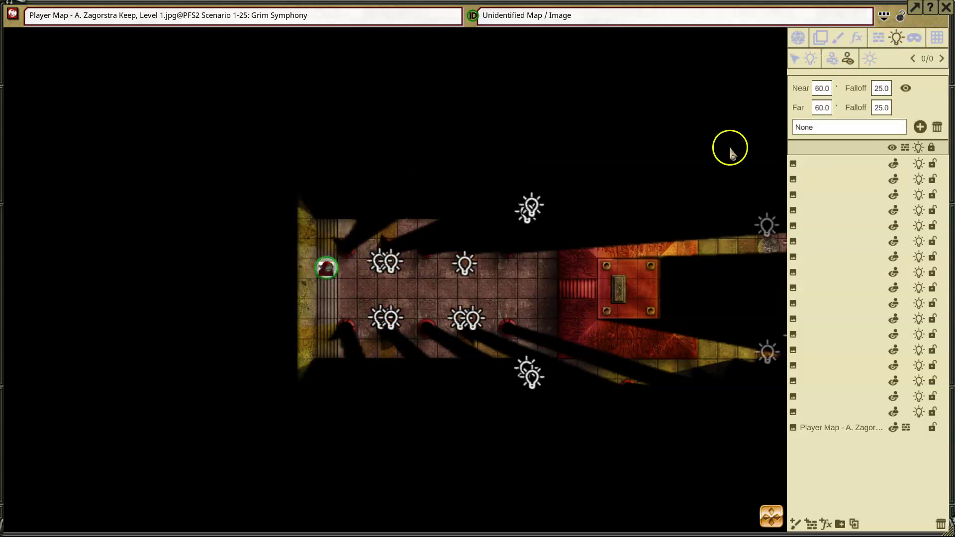
pyautogui.click(867, 127)
pyautogui.click(815, 155)
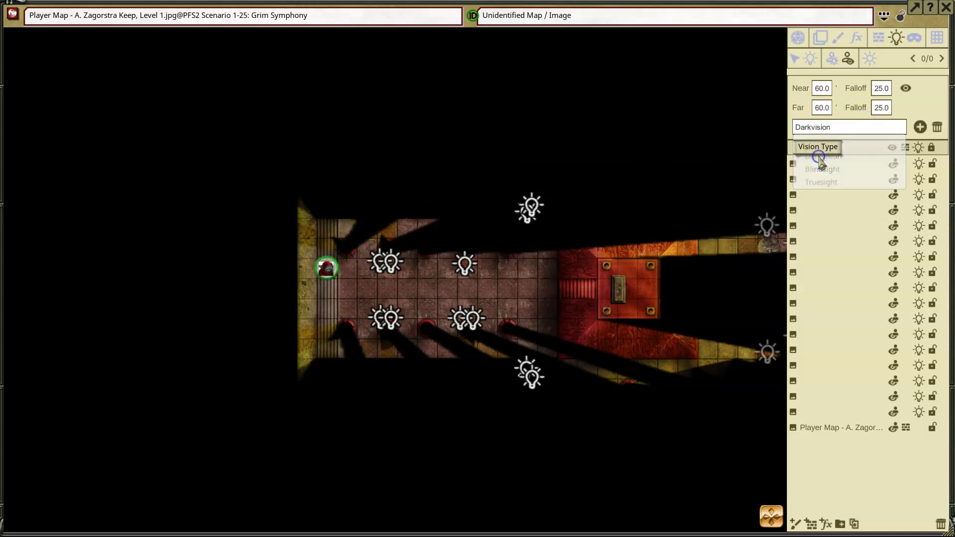
pyautogui.click(921, 128)
pyautogui.click(331, 271)
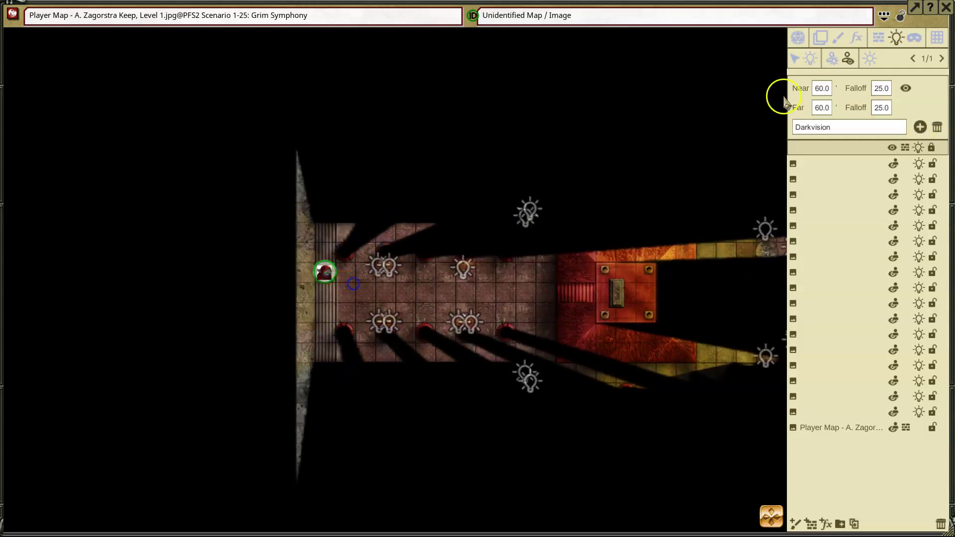
# - Return to play mode and move the red-hooded token through the pillared hall into the unlit room beside the bard token
pyautogui.click(797, 38)
pyautogui.moveTo(325, 274); pyautogui.dragTo(539, 286)
pyautogui.moveTo(571, 374); pyautogui.dragTo(513, 285)
pyautogui.moveTo(478, 196); pyautogui.dragTo(479, 244)
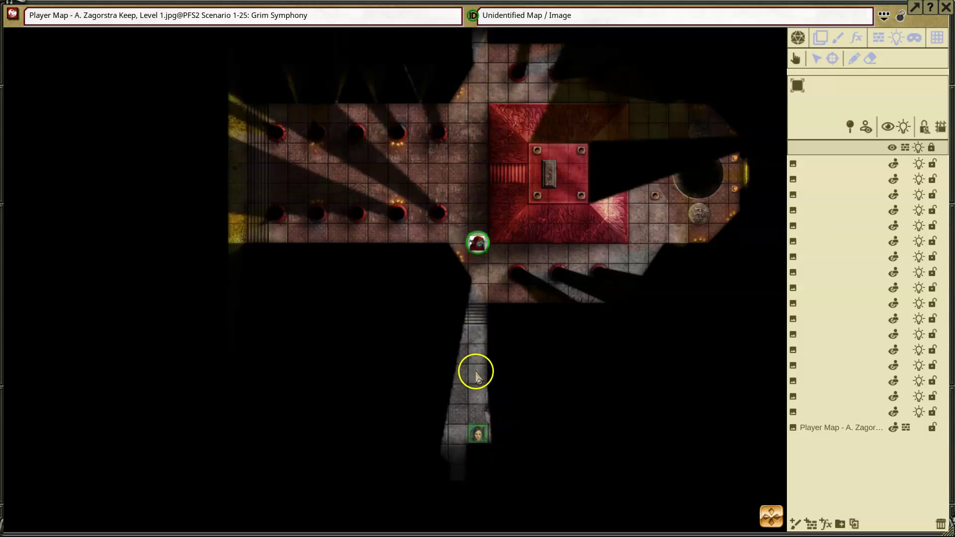
pyautogui.moveTo(477, 243); pyautogui.dragTo(528, 398)
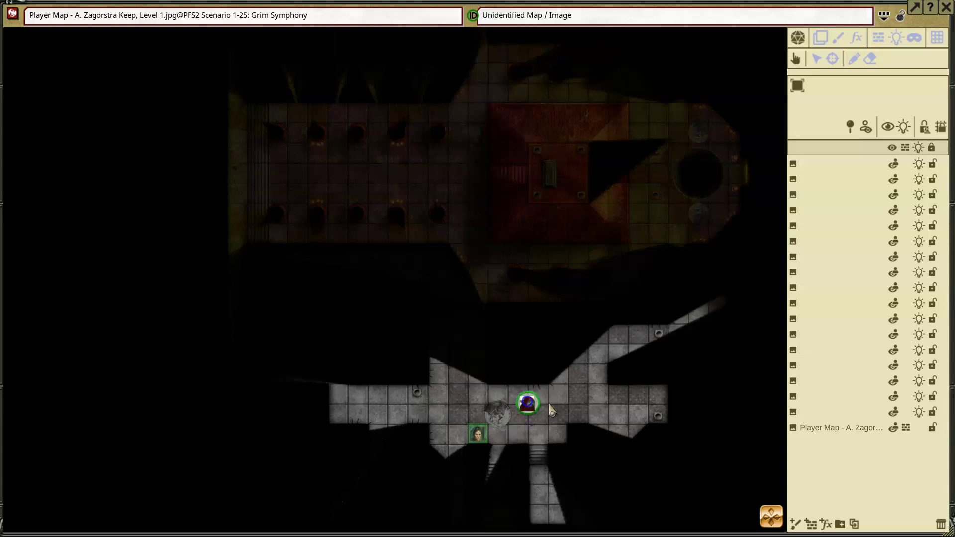
# - Move the red-hooded token up beside the round pit to check its vision, and return it to the unlit room
pyautogui.moveTo(597, 405); pyautogui.dragTo(517, 116)
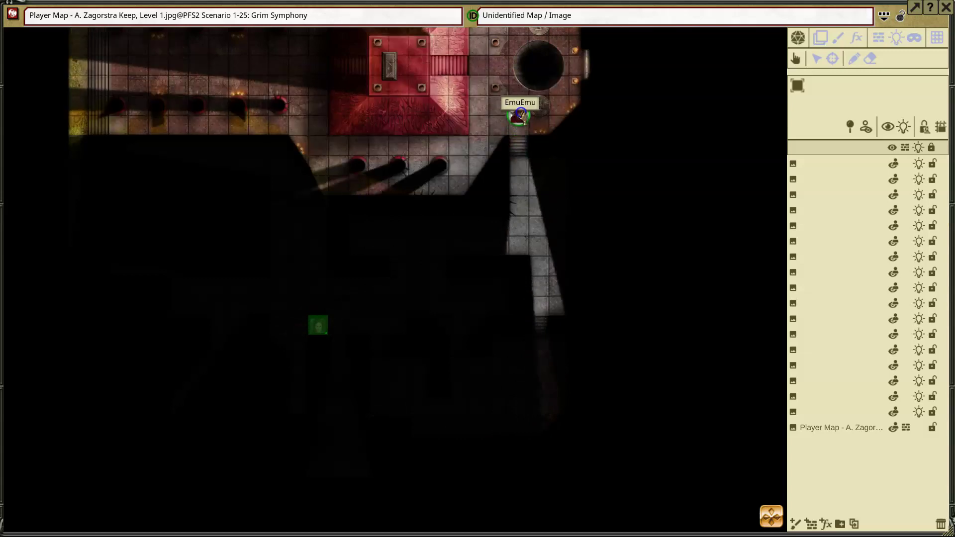
pyautogui.moveTo(530, 204); pyautogui.dragTo(460, 343)
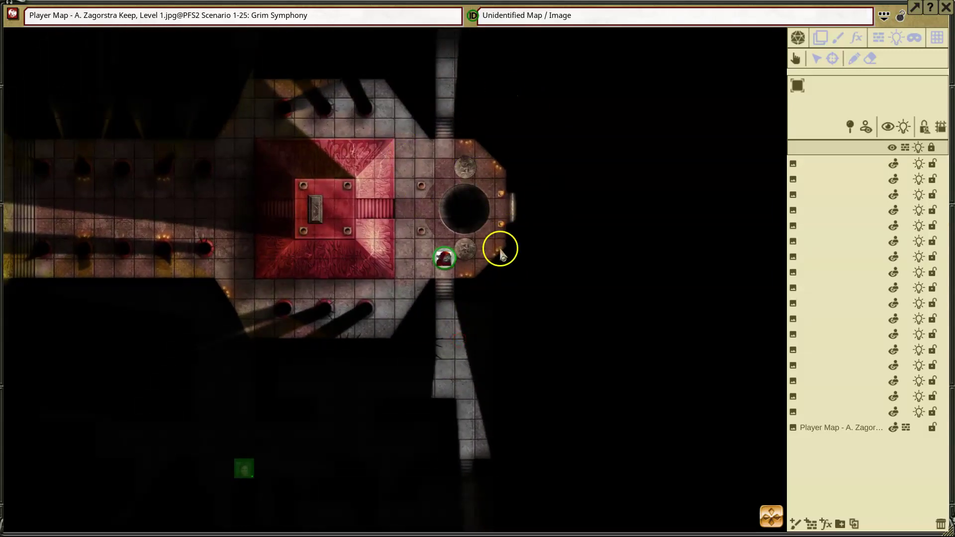
pyautogui.moveTo(446, 264); pyautogui.dragTo(310, 453)
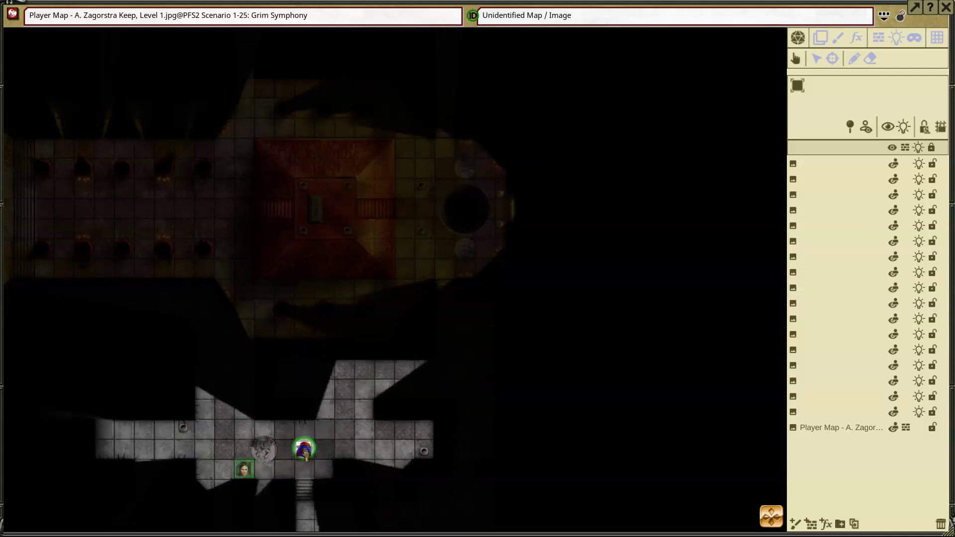
# - Move the red-hooded token into the separate room to the northeast and select the bard token to compare its view
pyautogui.moveTo(277, 491); pyautogui.dragTo(383, 419)
pyautogui.click(353, 395)
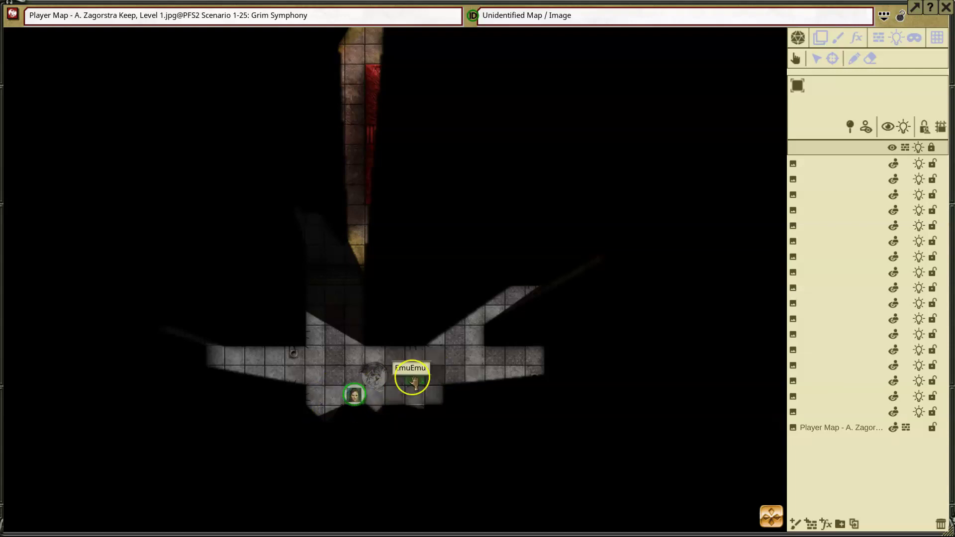
pyautogui.moveTo(413, 381); pyautogui.dragTo(568, 316)
pyautogui.click(354, 394)
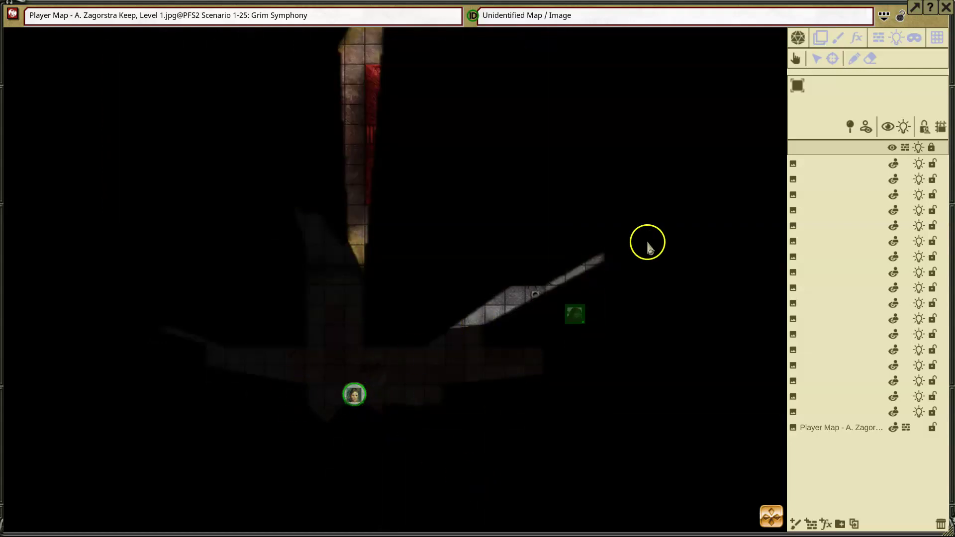
# - Add a Candle token light to the bard token in the unlit room
pyautogui.click(897, 41)
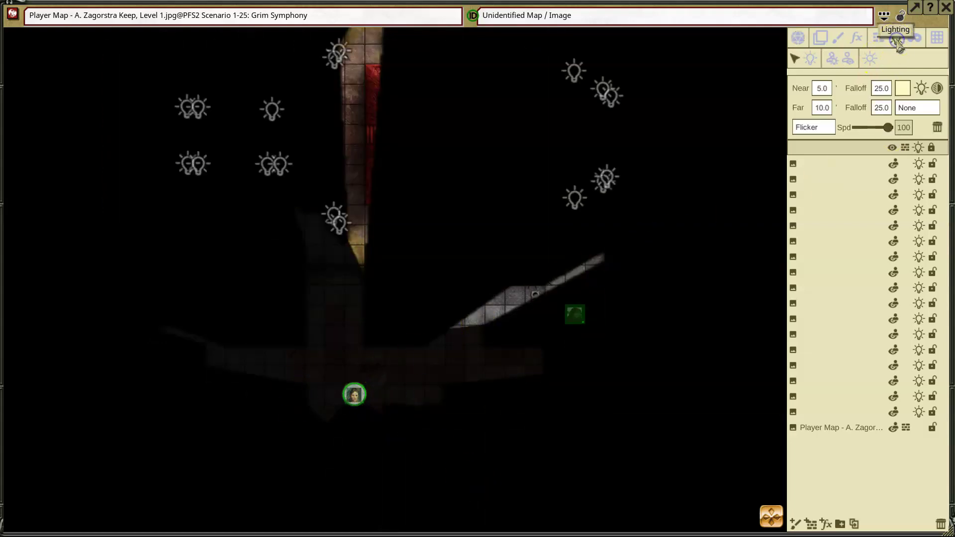
pyautogui.click(833, 61)
pyautogui.click(914, 108)
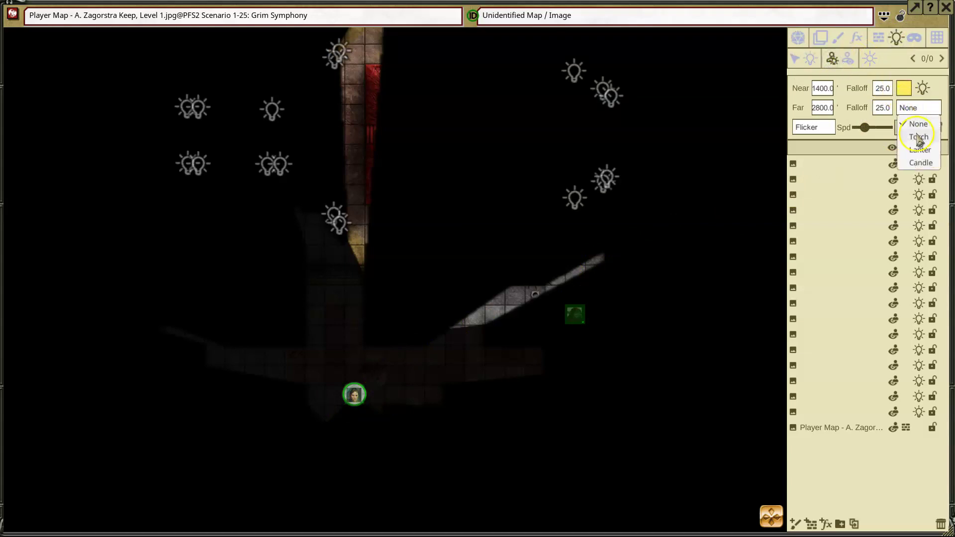
pyautogui.click(920, 162)
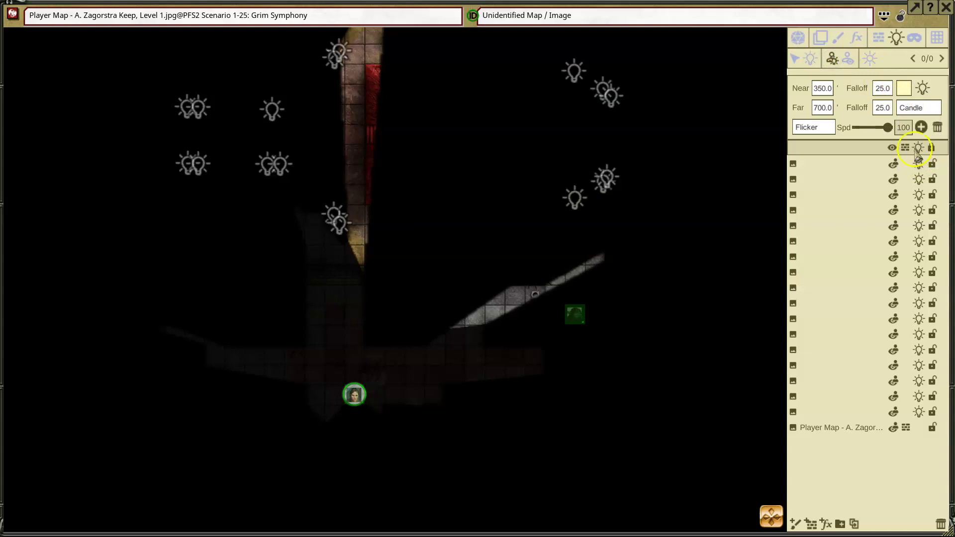
pyautogui.click(920, 127)
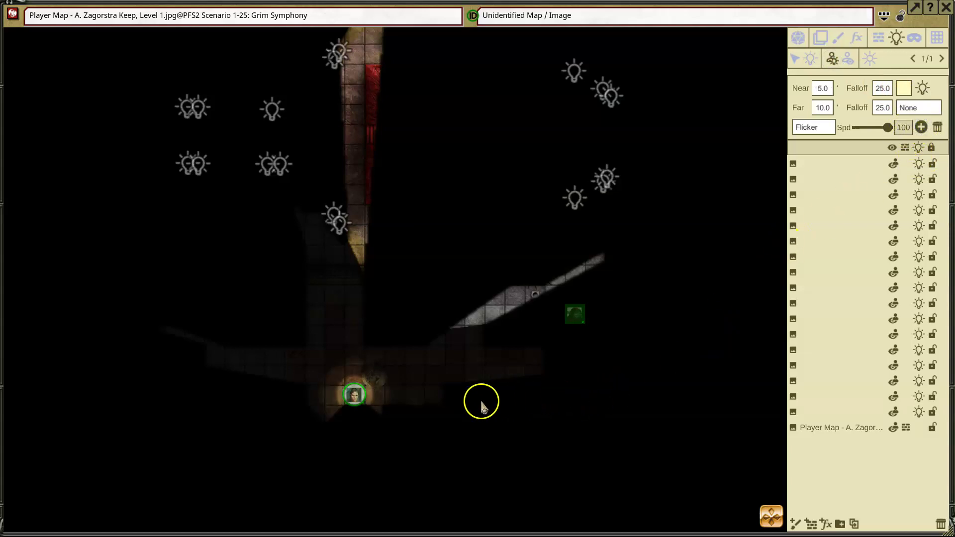
pyautogui.scroll(3, 474, 408)
pyautogui.scroll(1, 413, 406)
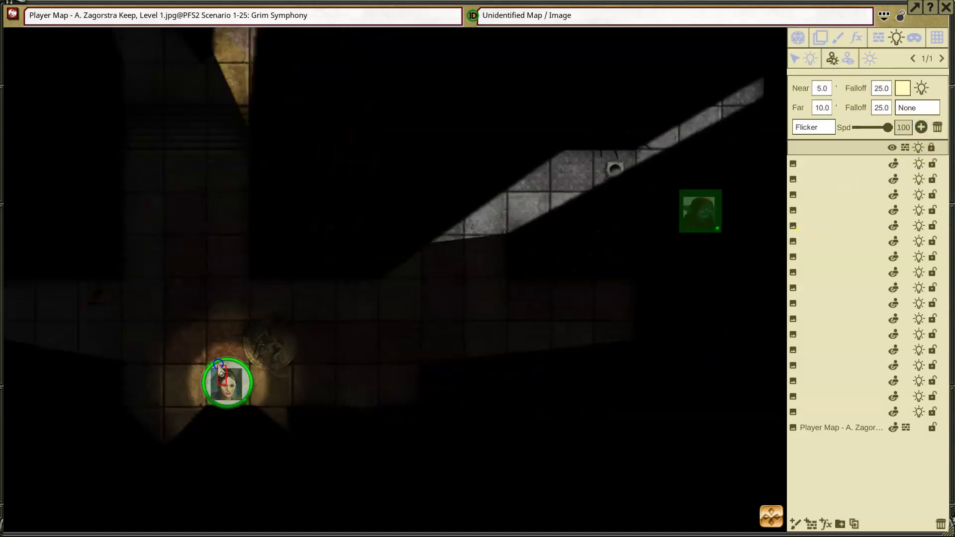
# - Return to play mode and move the candle-carrying bard token west and into the enclosed room to the northwest
pyautogui.click(223, 350)
pyautogui.click(798, 39)
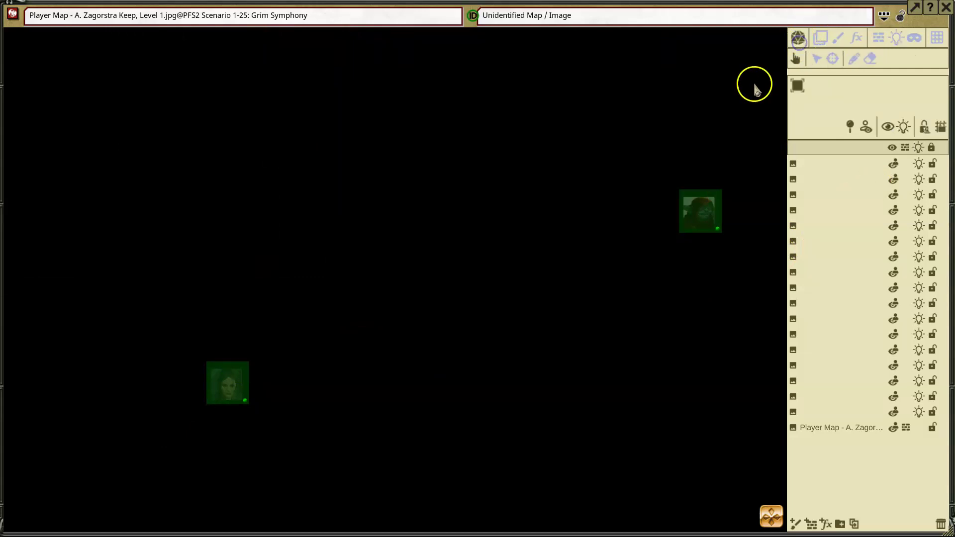
pyautogui.click(244, 380)
pyautogui.moveTo(219, 362); pyautogui.dragTo(179, 366)
pyautogui.scroll(-4, 339, 398)
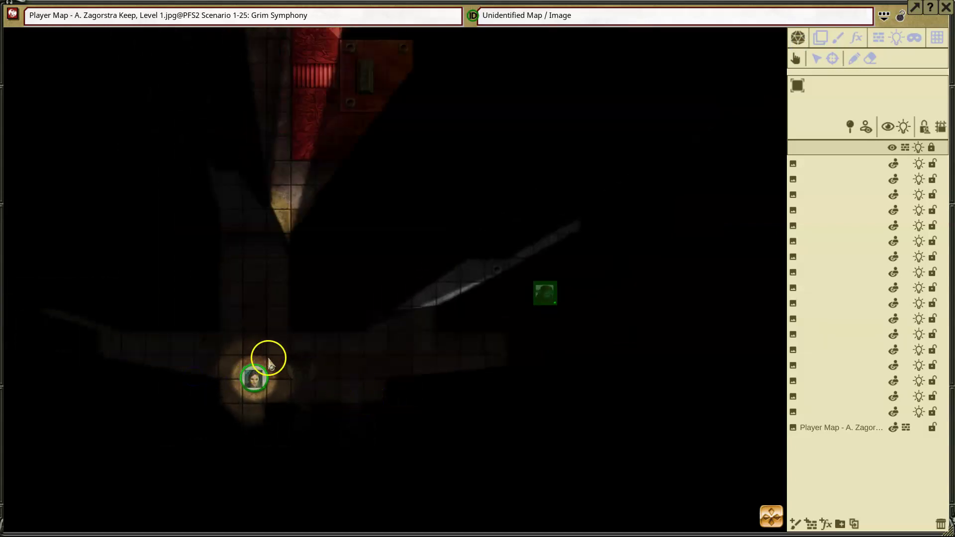
pyautogui.moveTo(255, 372); pyautogui.dragTo(156, 271)
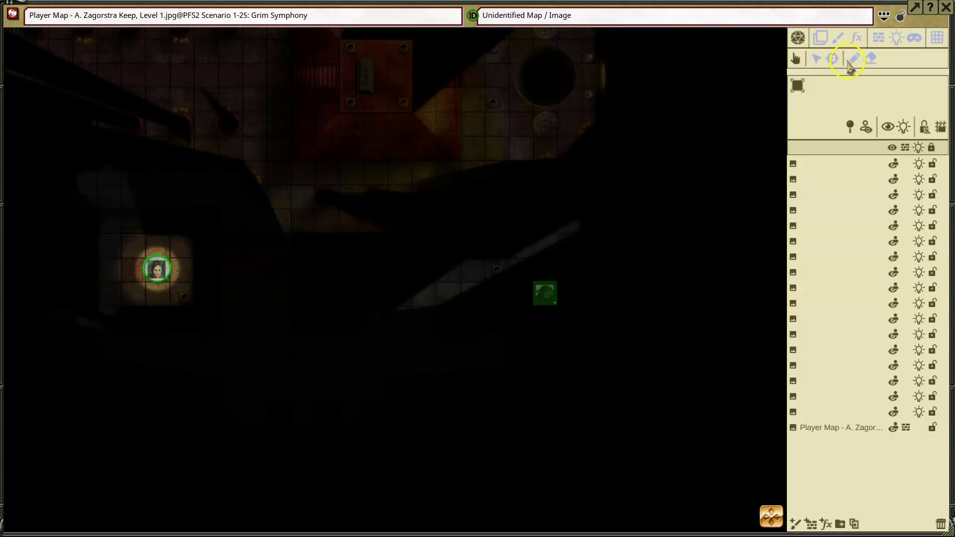
# - Apply a preset token light with near 20 and far 40 to the bard token in the enclosed room
pyautogui.click(895, 38)
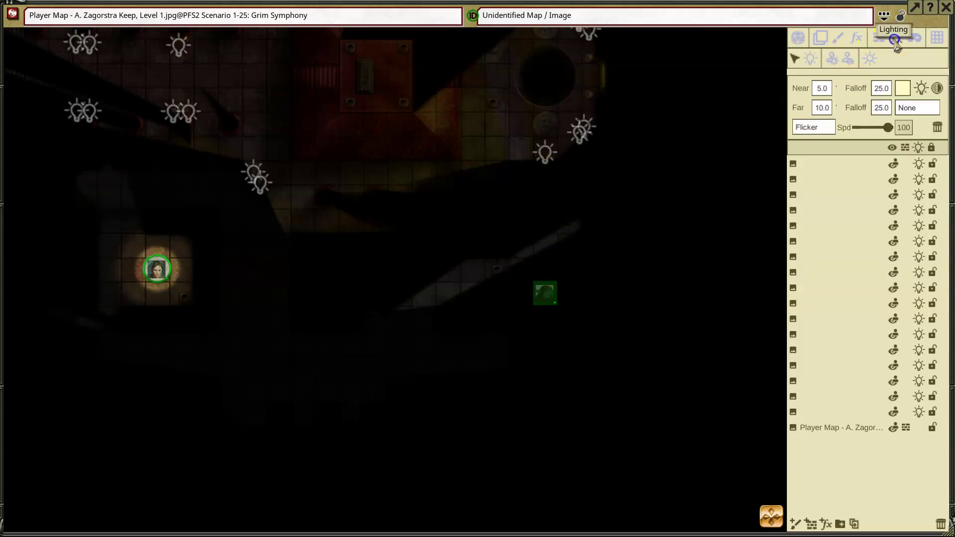
pyautogui.click(811, 61)
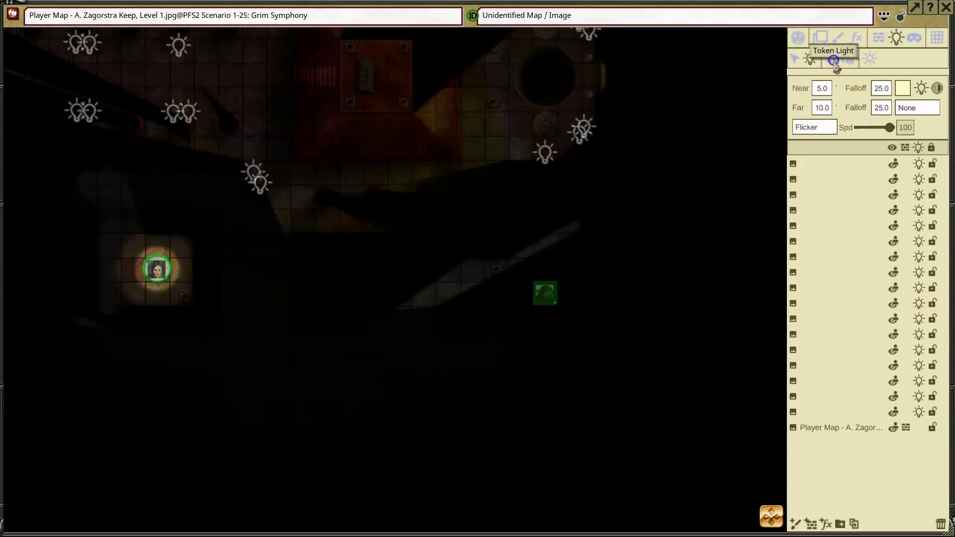
pyautogui.click(812, 62)
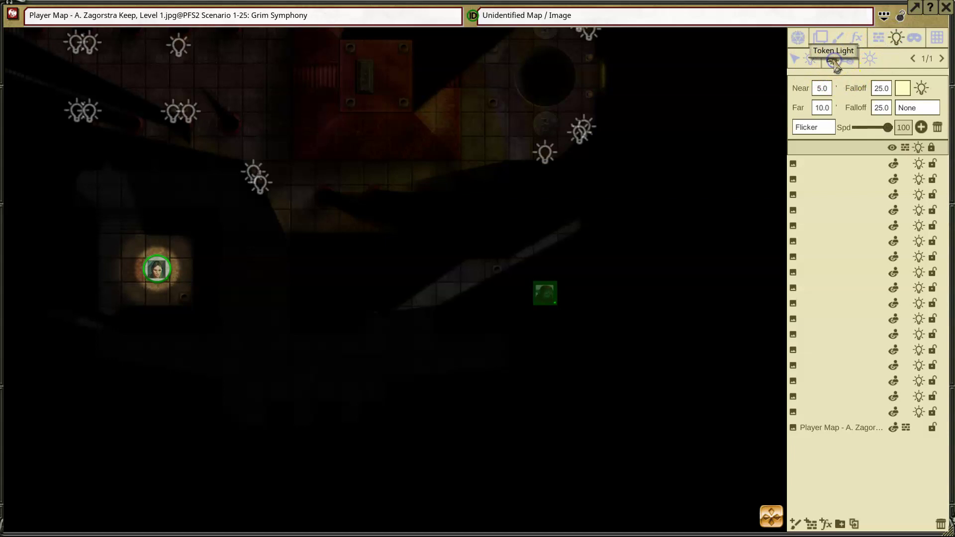
pyautogui.click(917, 108)
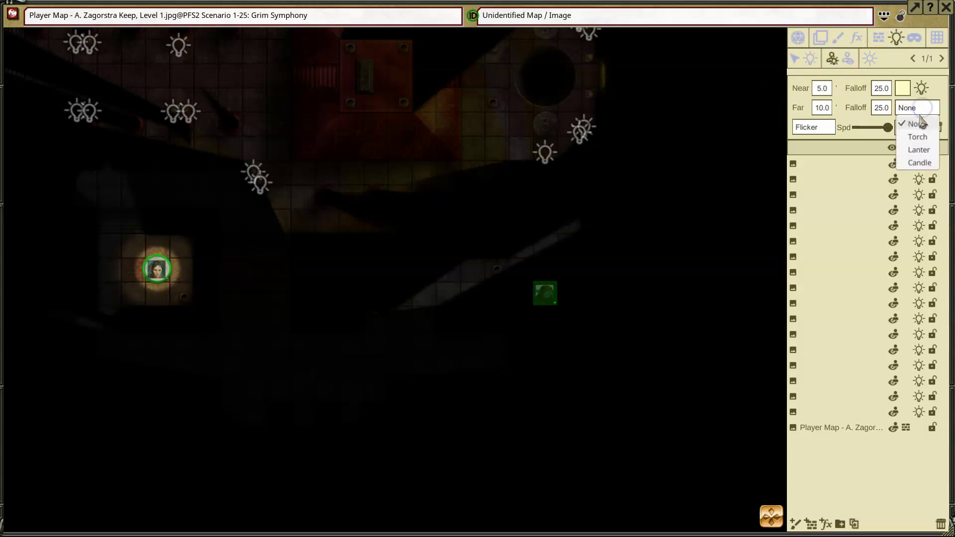
pyautogui.click(916, 144)
pyautogui.click(155, 271)
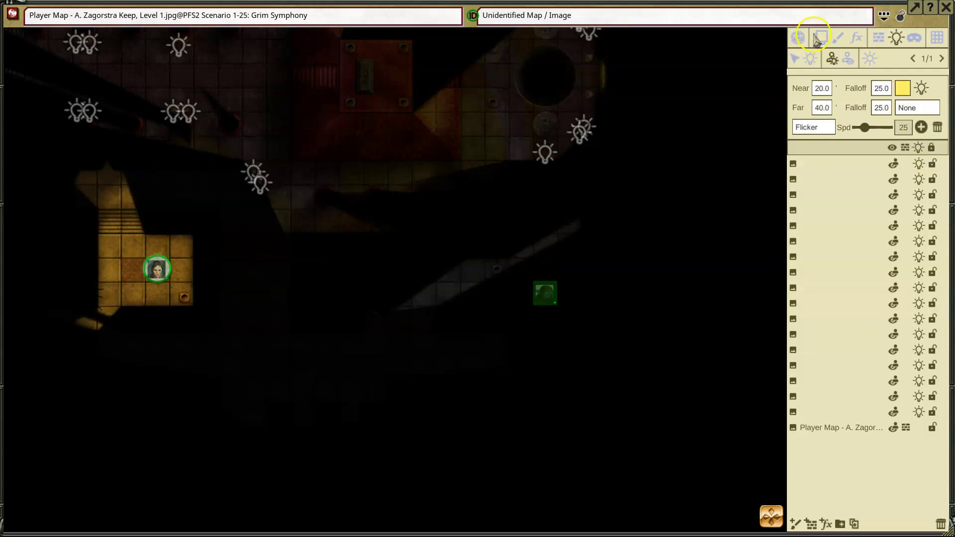
# - In play mode, move the bard token southeast into the corridor and the red-hooded token to the other side of the round floor feature
pyautogui.click(799, 39)
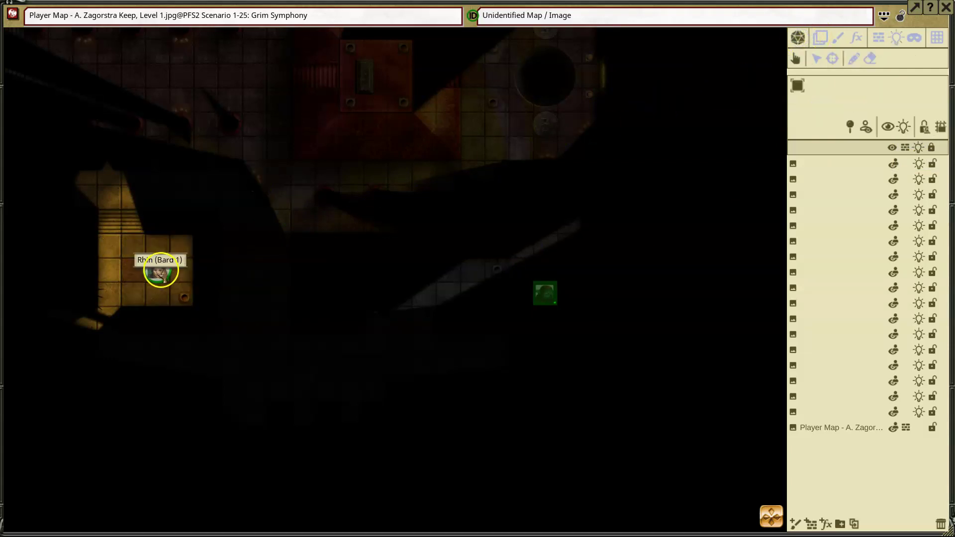
pyautogui.moveTo(156, 268); pyautogui.dragTo(254, 367)
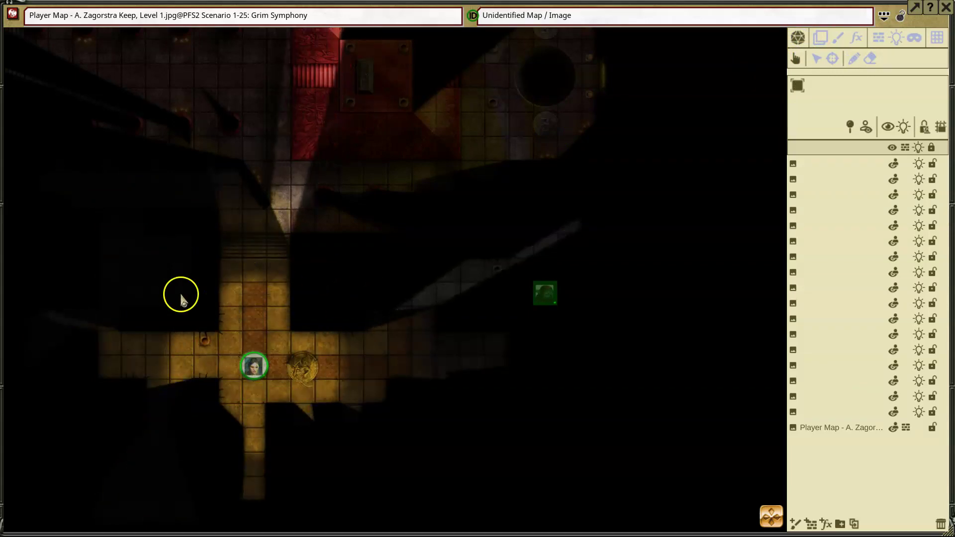
pyautogui.click(545, 294)
pyautogui.moveTo(545, 294); pyautogui.dragTo(349, 366)
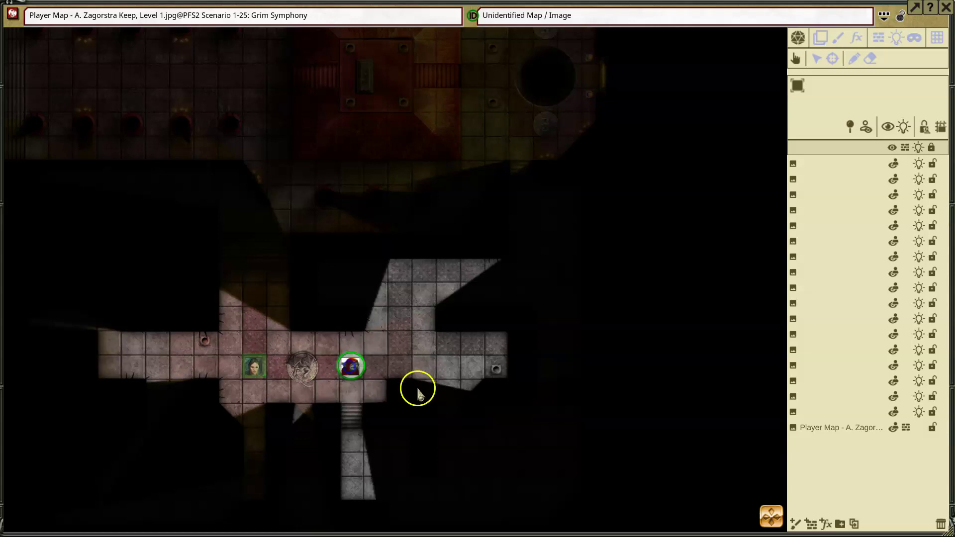
# - Select all the placed lights around the pillared hall and the round pit together and delete them
pyautogui.scroll(-2, 430, 450)
pyautogui.scroll(-3, 431, 449)
pyautogui.scroll(5, 430, 450)
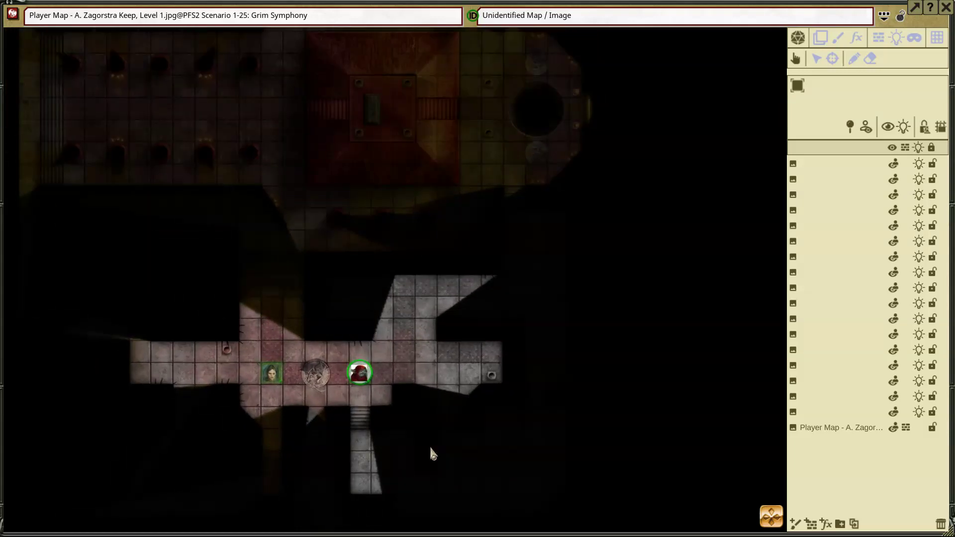
pyautogui.click(791, 439)
pyautogui.scroll(-5, 452, 432)
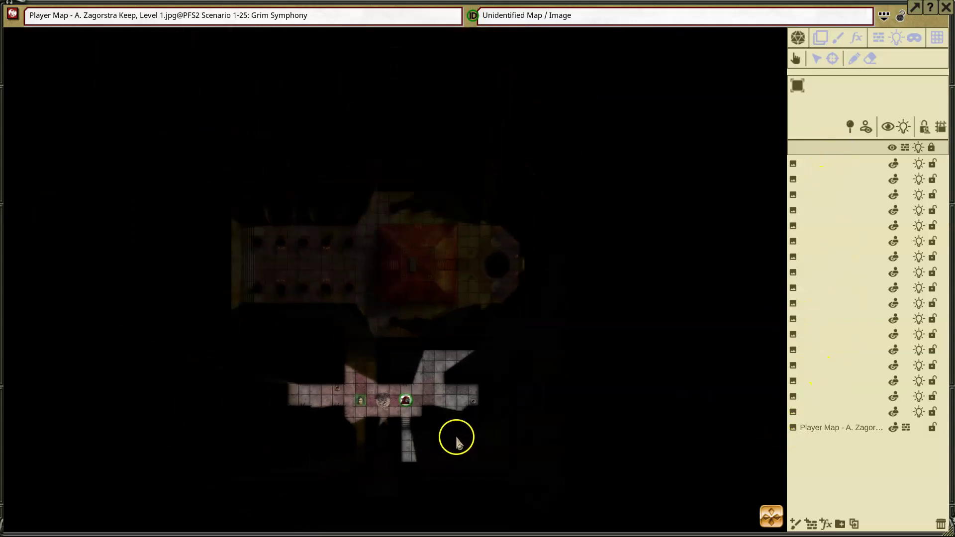
pyautogui.scroll(3, 458, 445)
pyautogui.scroll(-2, 512, 424)
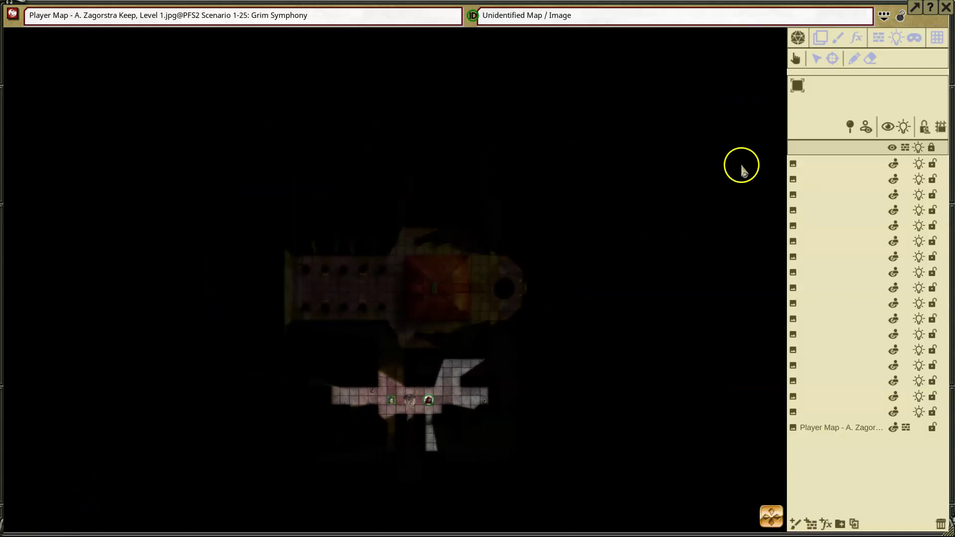
pyautogui.click(897, 38)
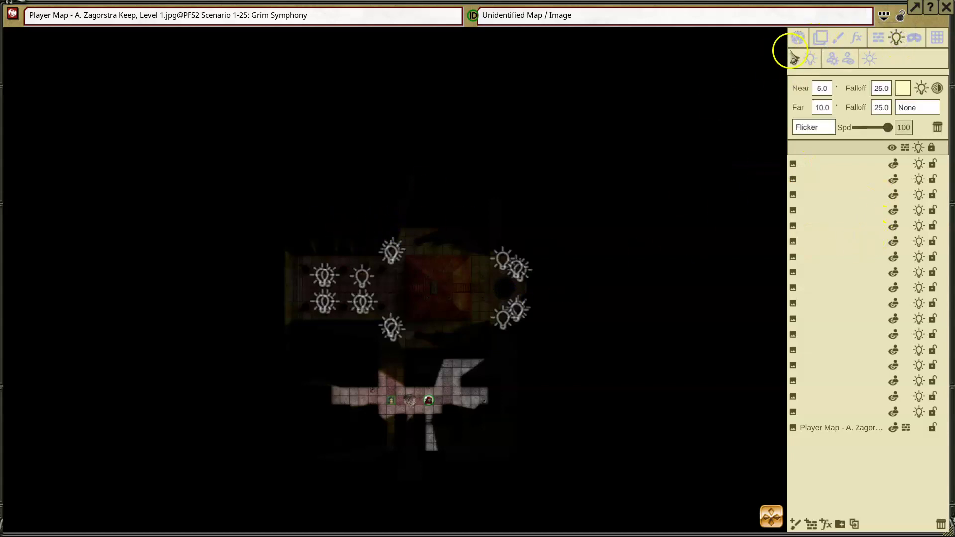
pyautogui.moveTo(251, 202); pyautogui.dragTo(558, 348)
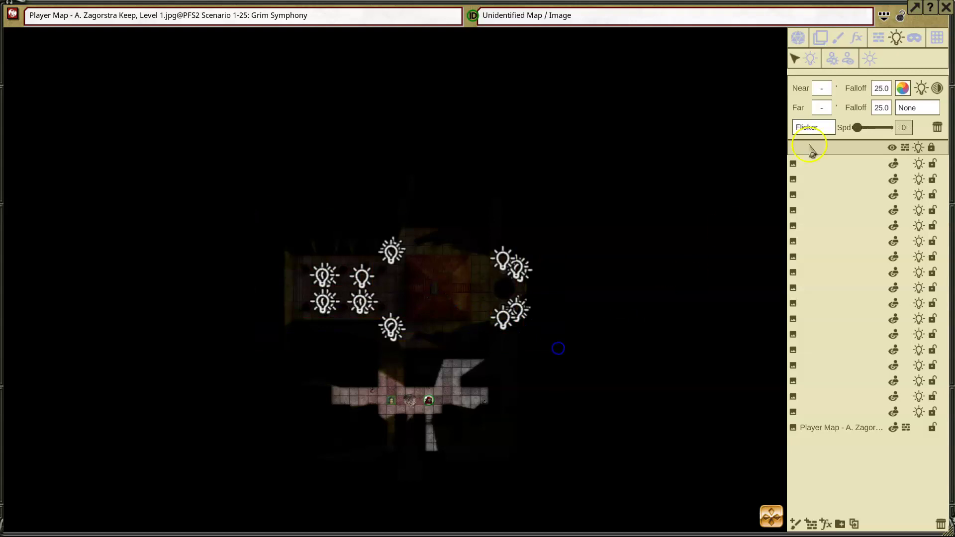
pyautogui.click(935, 128)
pyautogui.scroll(2, 592, 299)
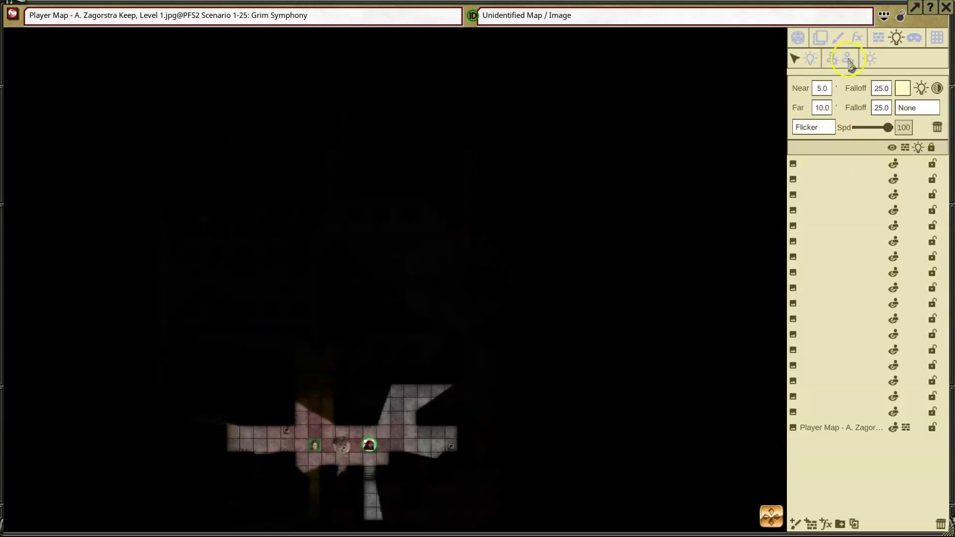
# - Turn off line of sight and lighting in play mode, and delete all the unnamed image layers above the player map layer
pyautogui.click(799, 37)
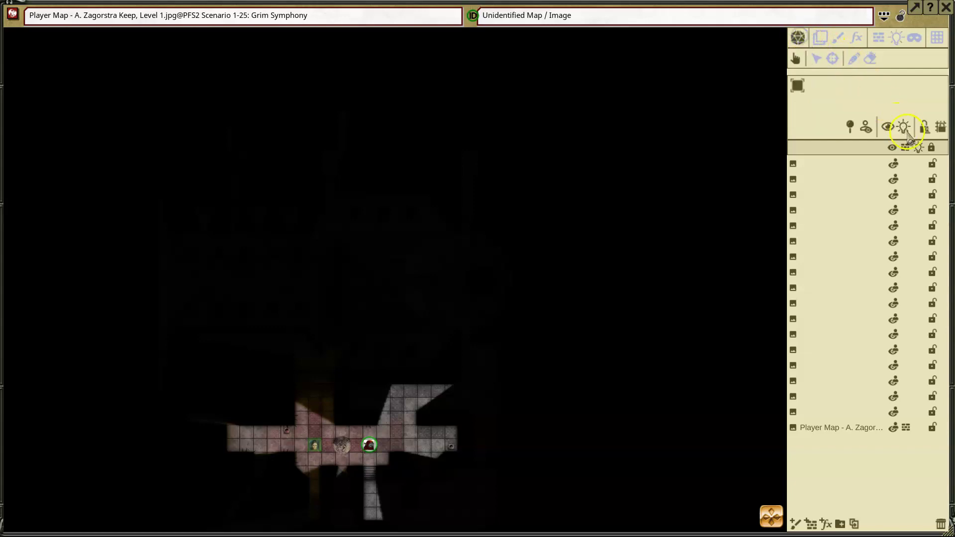
pyautogui.click(887, 126)
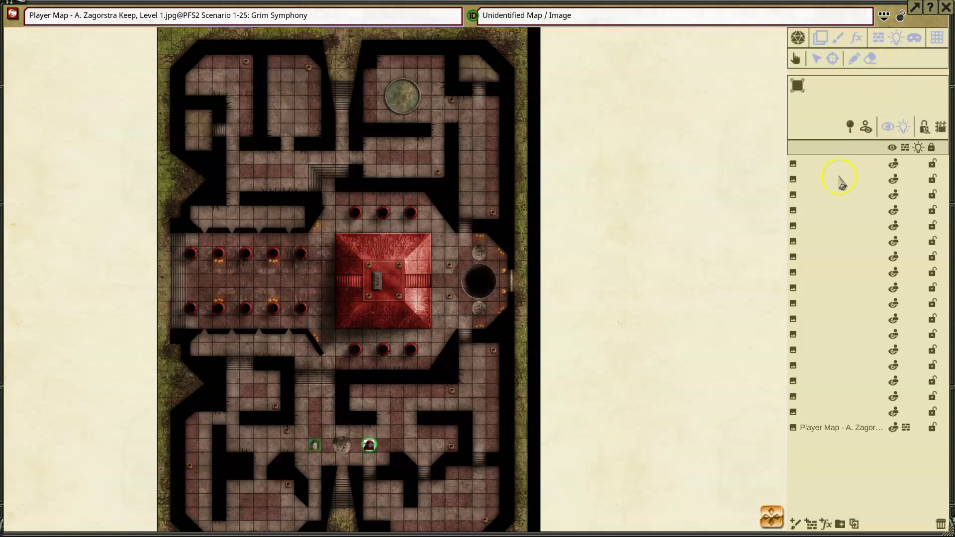
pyautogui.click(819, 167)
pyautogui.click(940, 523)
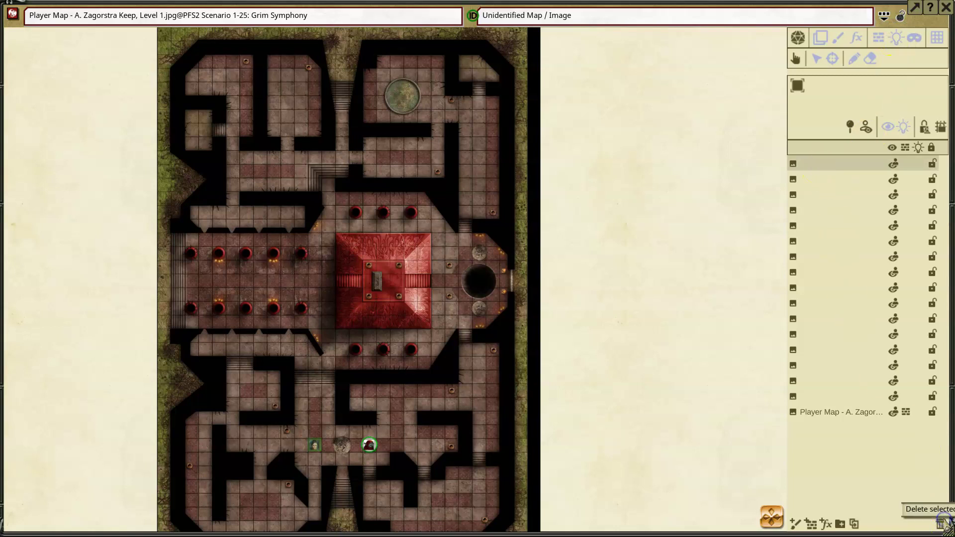
pyautogui.click(939, 522)
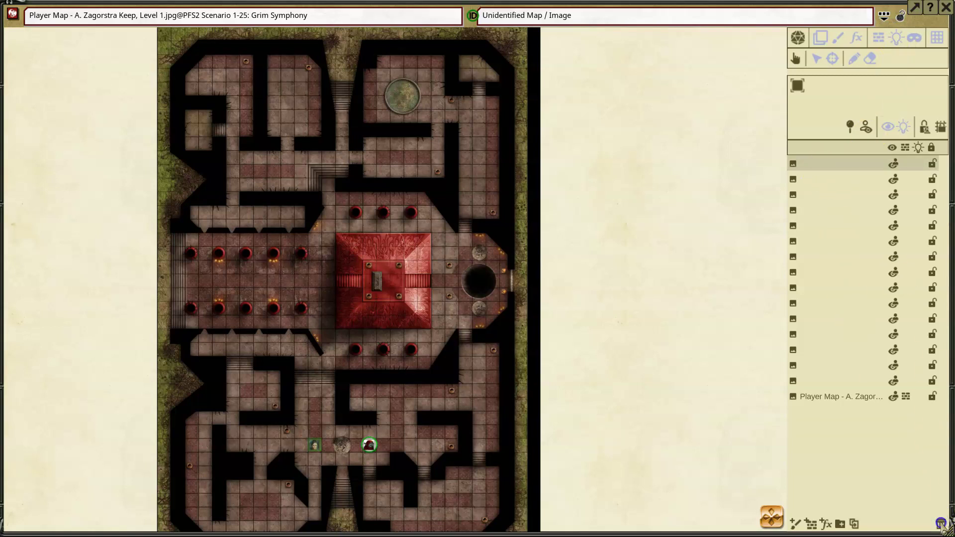
pyautogui.click(940, 522)
pyautogui.click(940, 522)
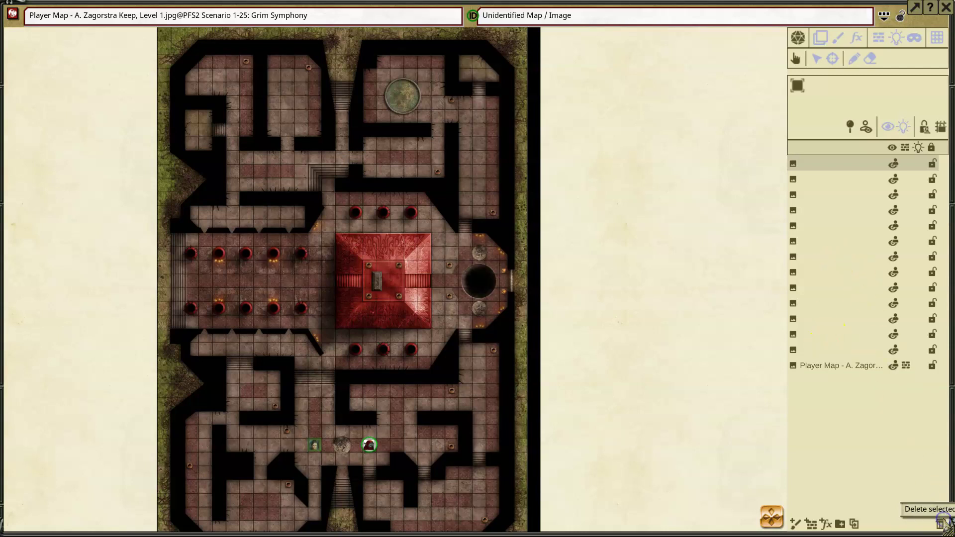
pyautogui.click(940, 522)
pyautogui.click(940, 522)
pyautogui.click(939, 522)
pyautogui.click(940, 522)
pyautogui.click(940, 522)
pyautogui.click(939, 522)
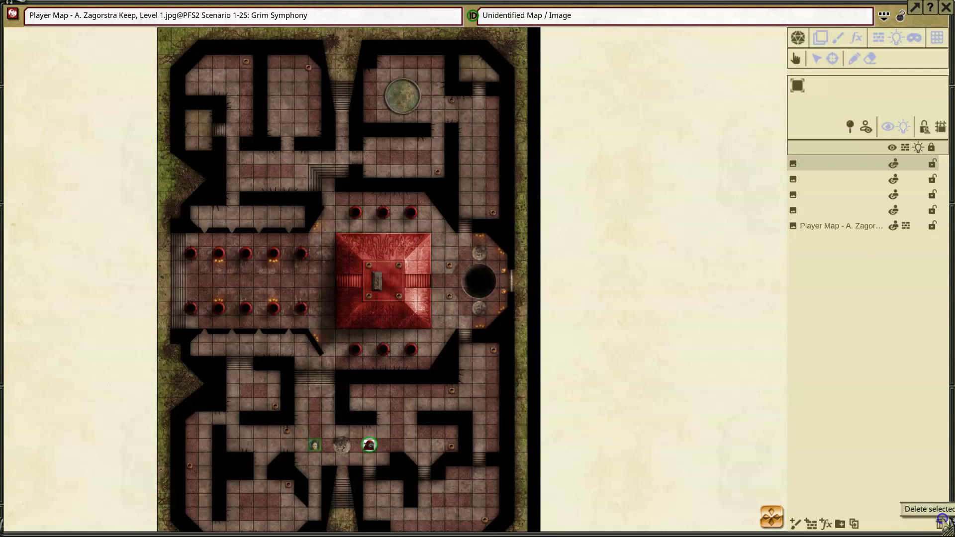
pyautogui.click(939, 522)
pyautogui.click(939, 522)
pyautogui.click(939, 522)
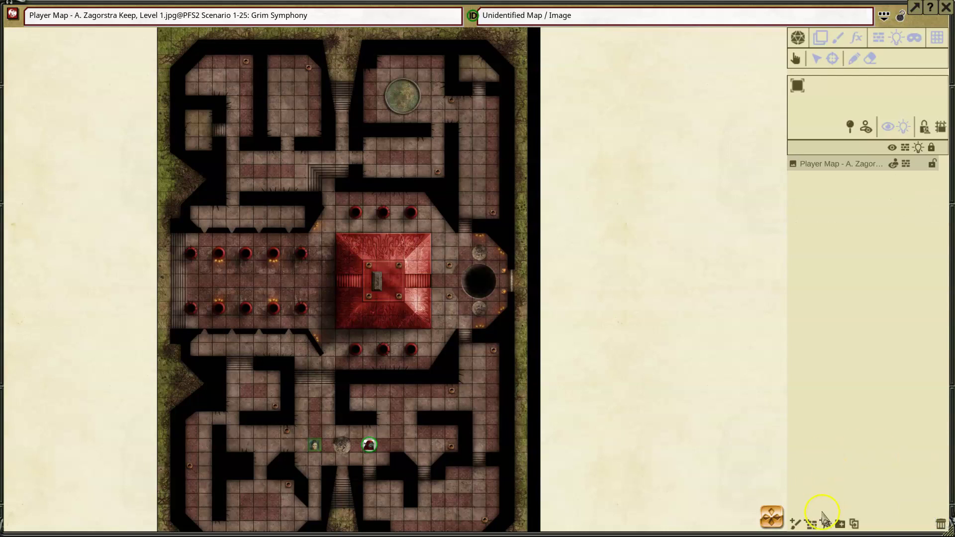
# - Add a painting layer above the player map and place pairs of Candle lights beside the four candlelit pillars in the western hall
pyautogui.click(795, 525)
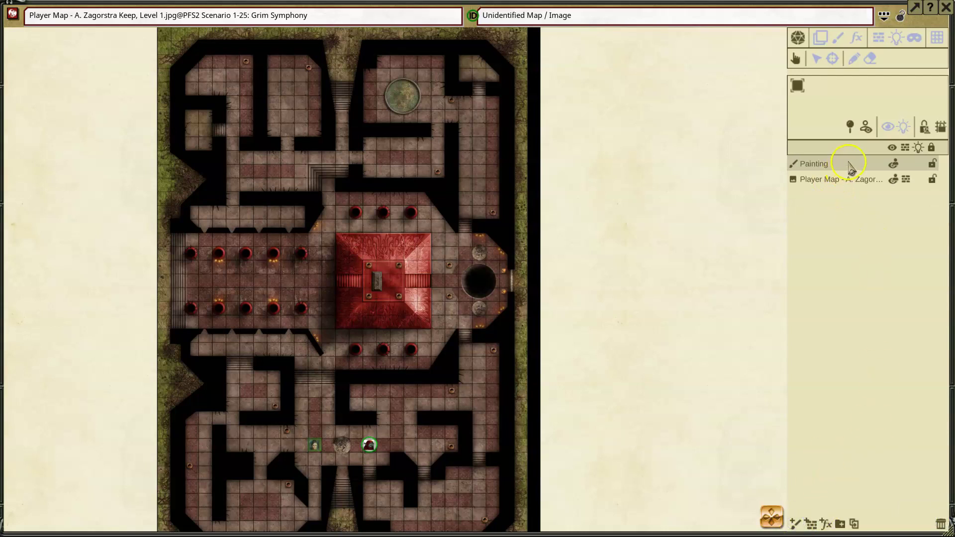
pyautogui.click(898, 35)
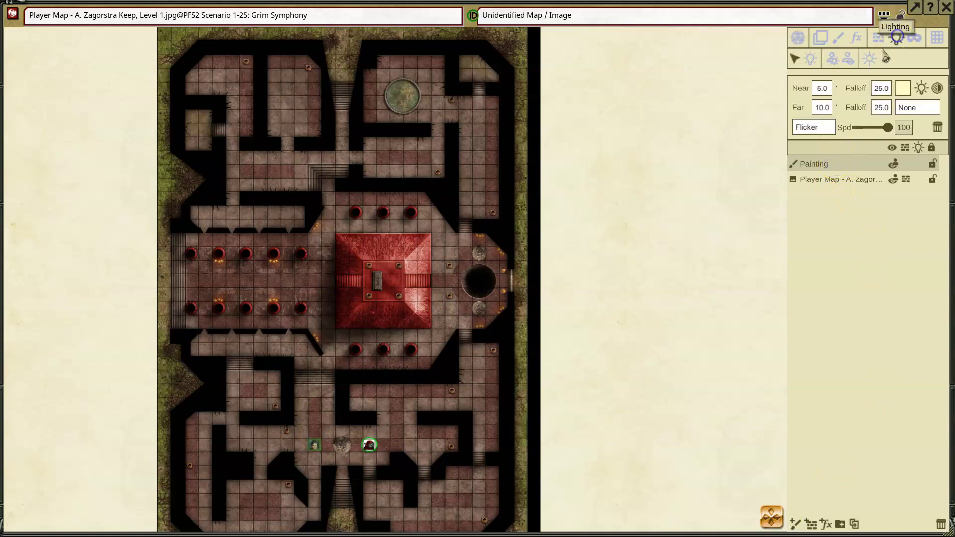
pyautogui.click(914, 109)
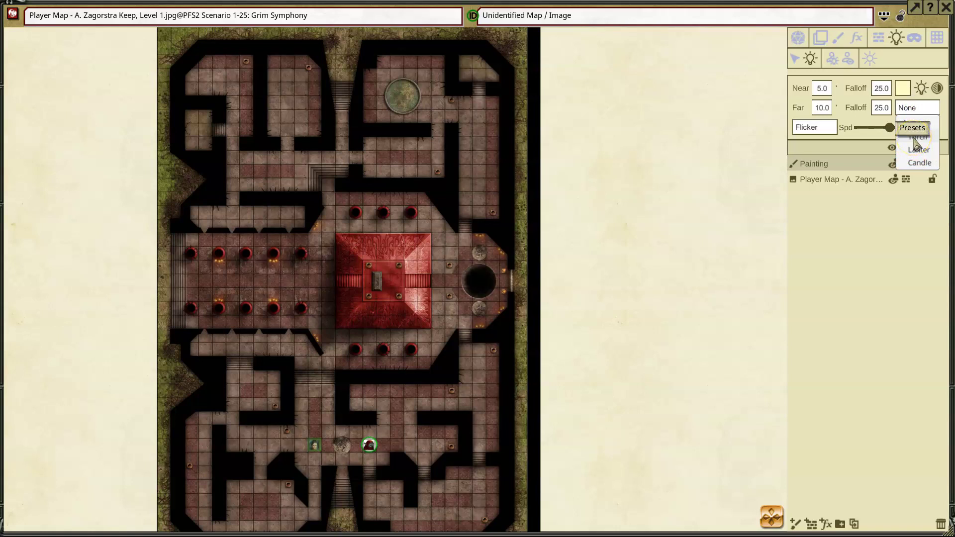
pyautogui.click(918, 162)
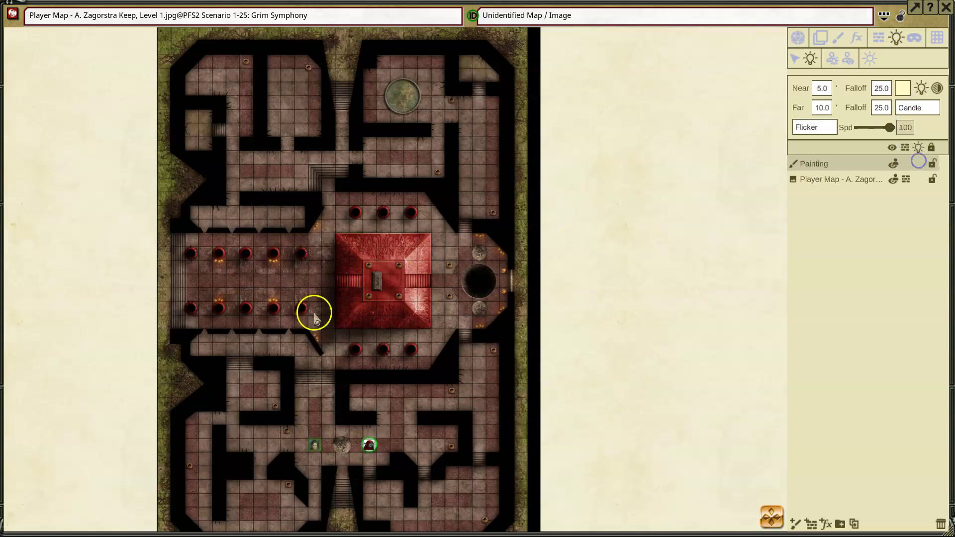
pyautogui.click(213, 266)
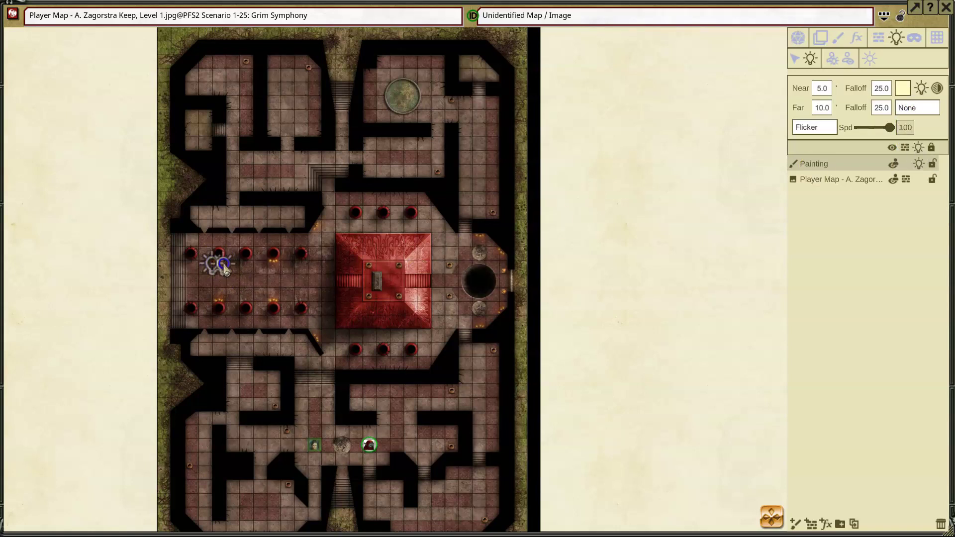
pyautogui.click(214, 298)
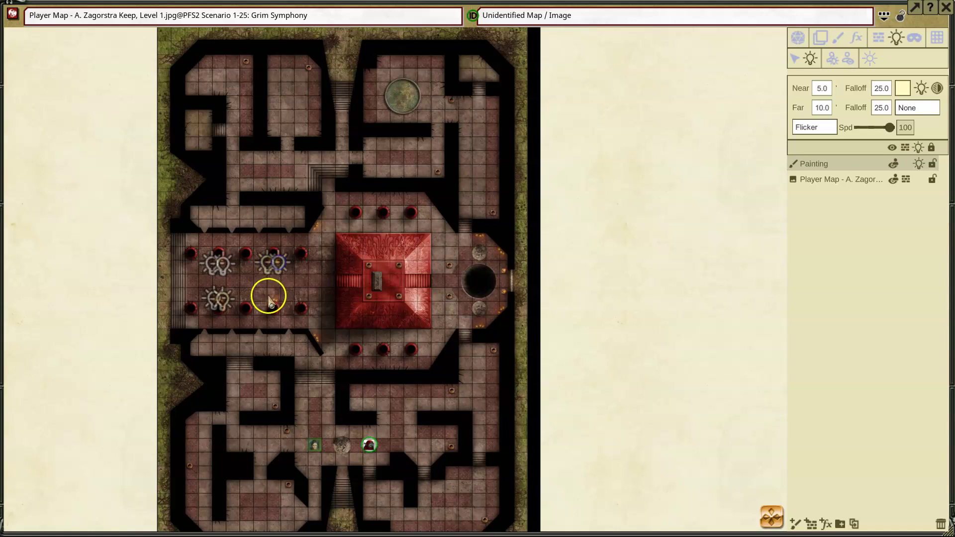
# - Place pairs of Candle lights at the candles on both eastern corners of the hall and around the round pit
pyautogui.click(314, 335)
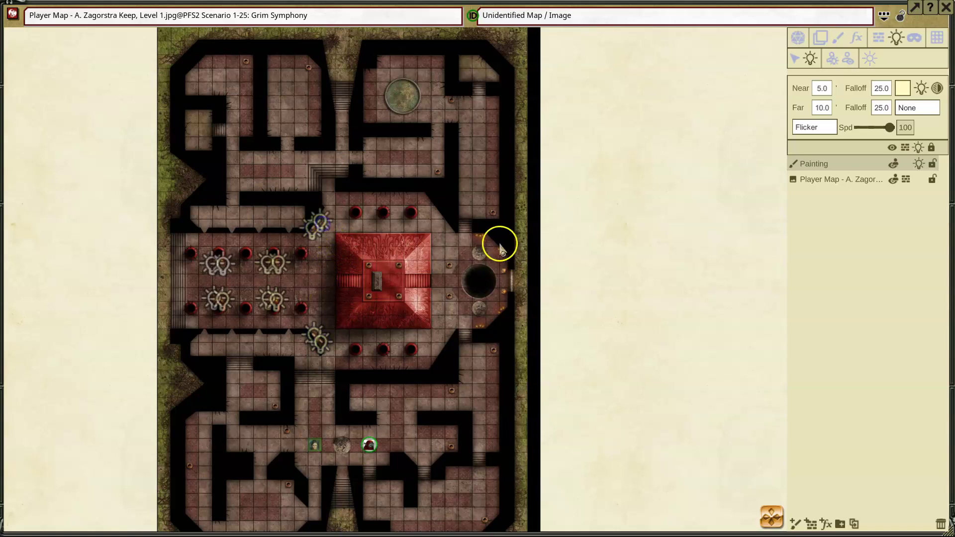
pyautogui.click(475, 238)
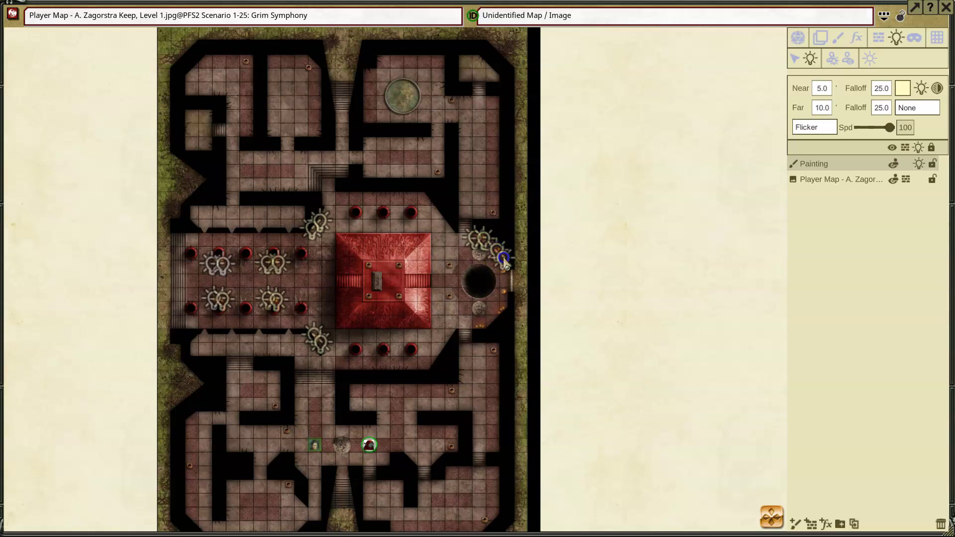
pyautogui.click(503, 306)
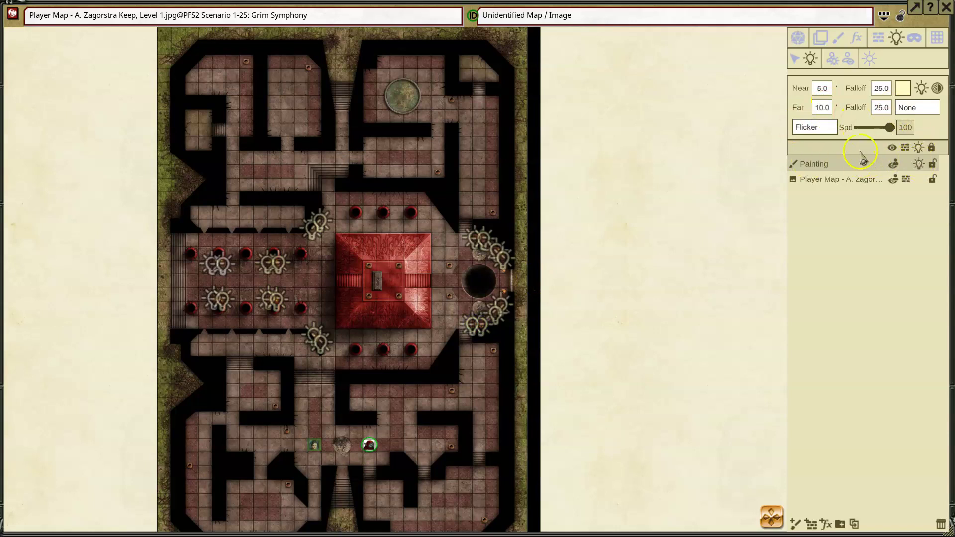
# - Return to play mode and enable lighting on the map
pyautogui.click(797, 37)
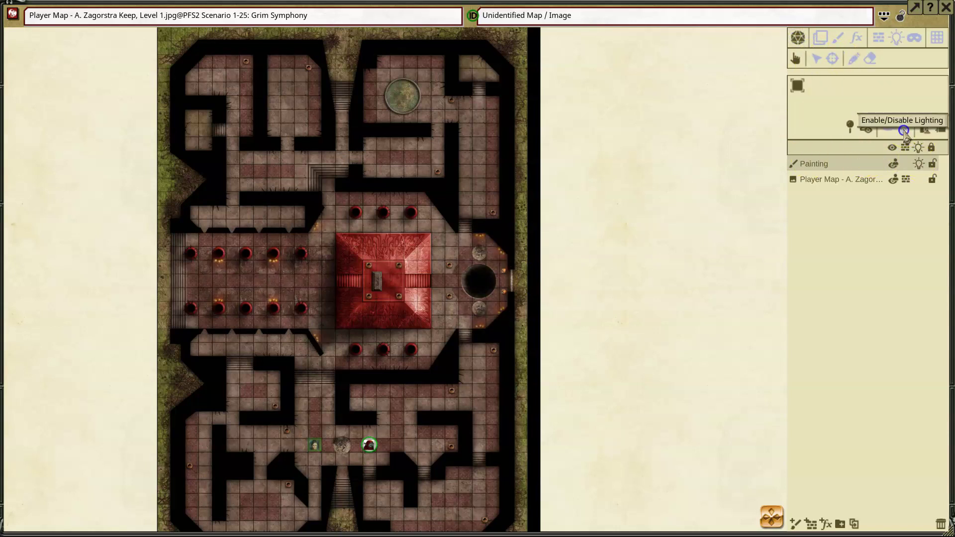
pyautogui.click(902, 130)
pyautogui.scroll(3, 319, 322)
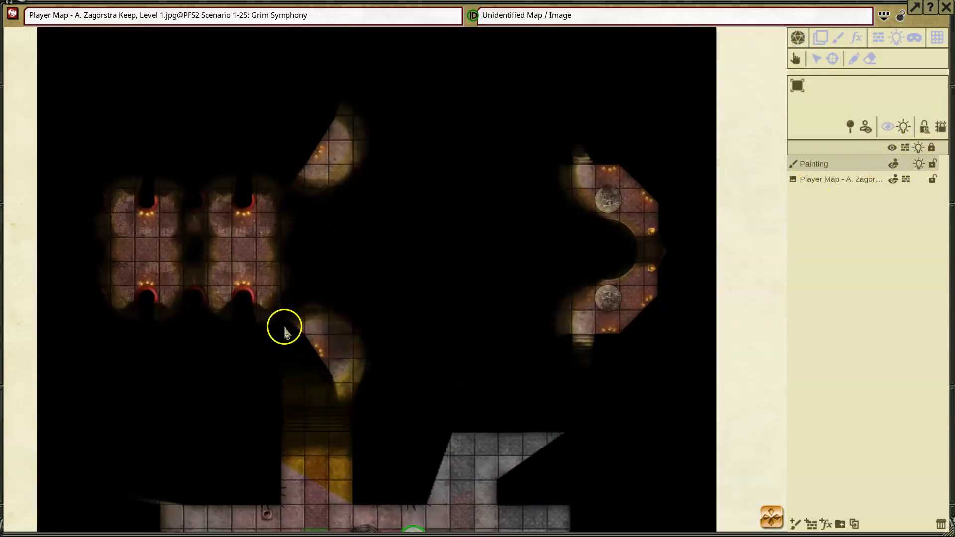
# - Enable line of sight on the map and switch off the Painting layer's lights
pyautogui.click(918, 163)
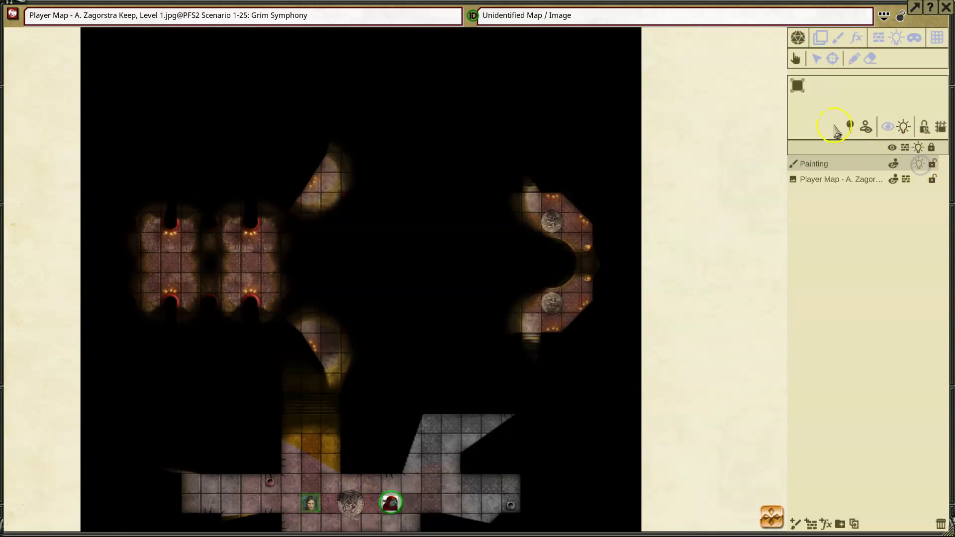
pyautogui.click(887, 128)
pyautogui.click(919, 165)
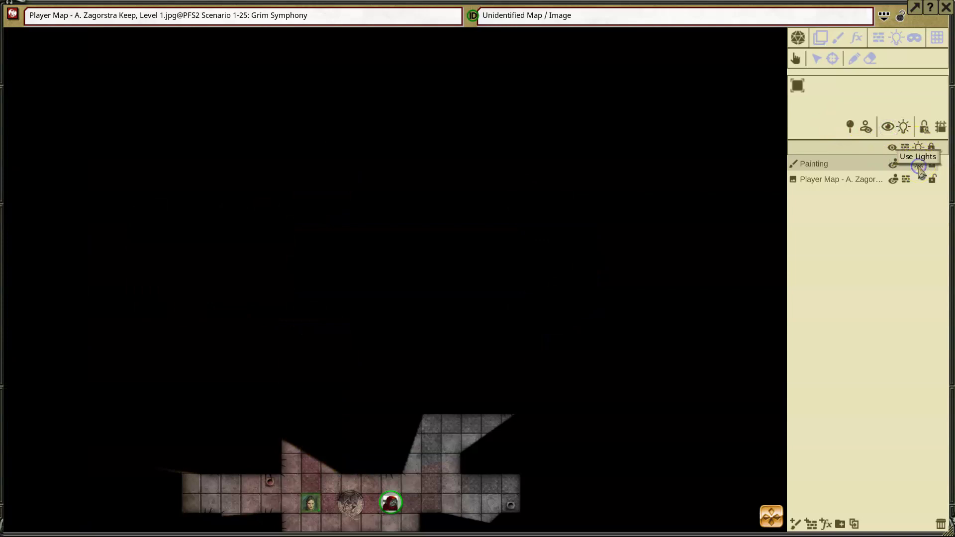
pyautogui.scroll(-4, 565, 328)
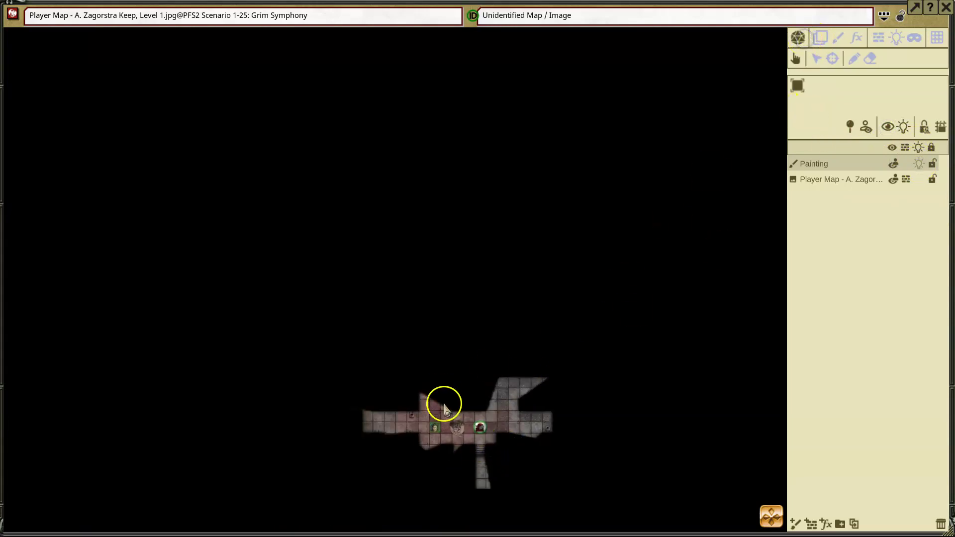
# - Move the bard's token from the western hall to the pillars south of the central platform to demonstrate its vision in the candlelight
pyautogui.click(438, 427)
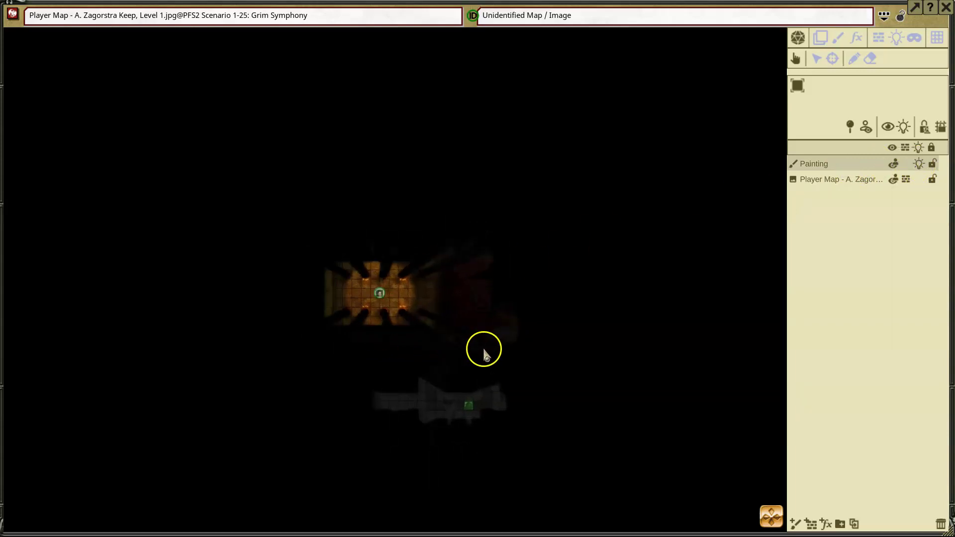
pyautogui.moveTo(313, 259); pyautogui.dragTo(483, 317)
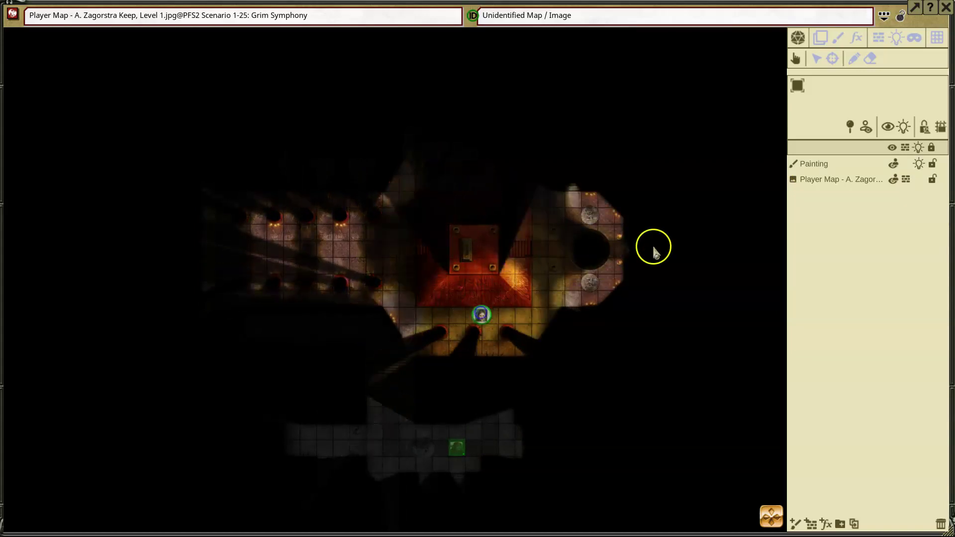
pyautogui.scroll(-2, 623, 290)
pyautogui.moveTo(523, 312); pyautogui.dragTo(497, 320)
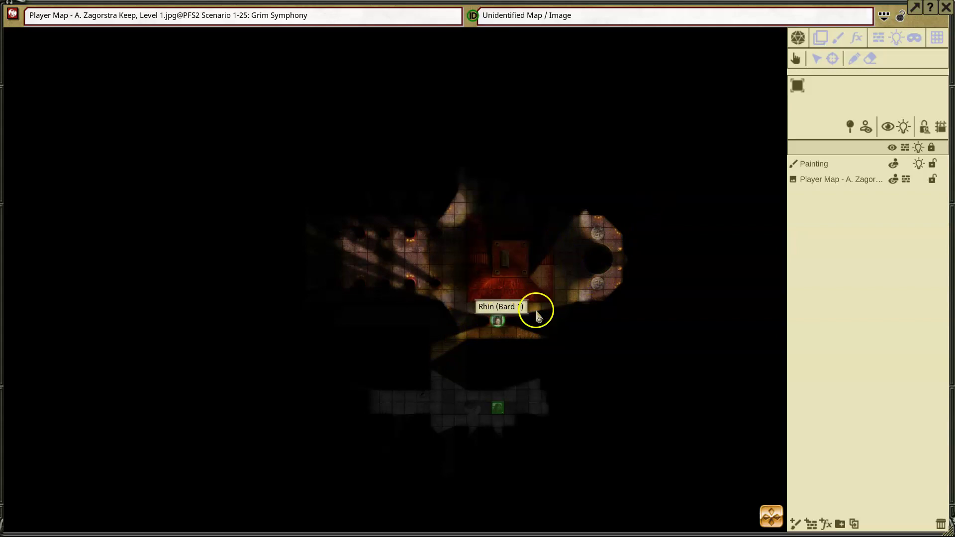
# - Toggle the Painting layer's lights off and on to compare the bard's view of the hall
pyautogui.click(919, 165)
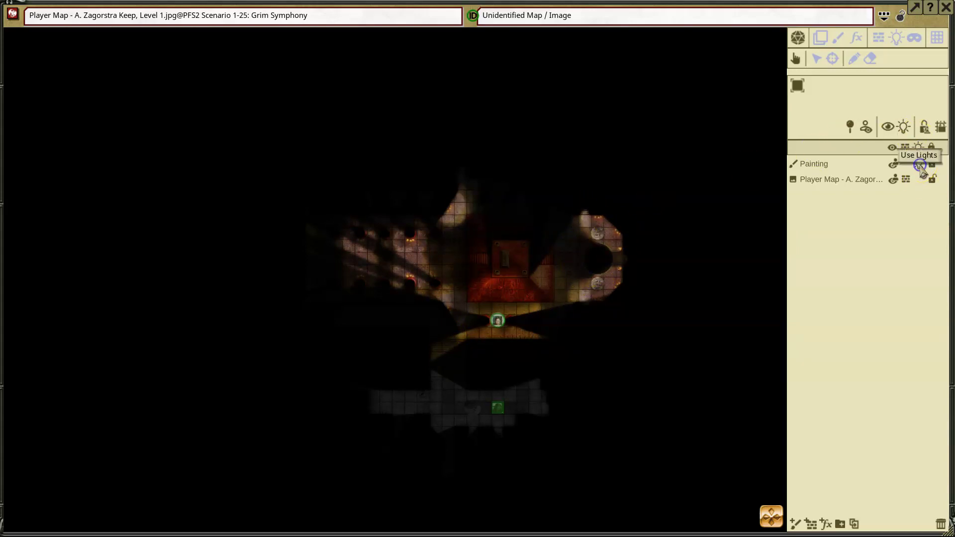
pyautogui.scroll(-3, 589, 349)
pyautogui.scroll(2, 589, 349)
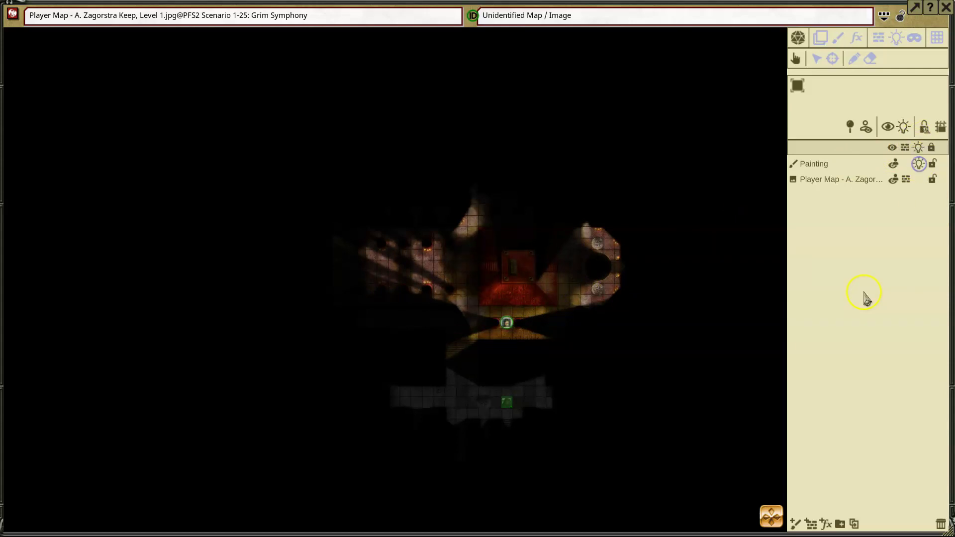
pyautogui.scroll(3, 605, 303)
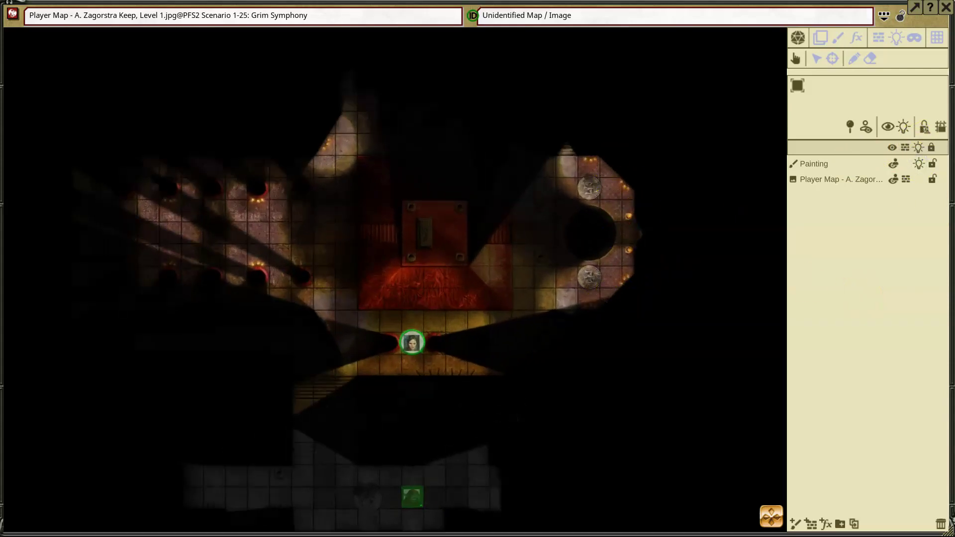
pyautogui.click(919, 166)
# - Edit the Painting layer's lights and switch off the candle lights around the round pit at the hall's eastern end
pyautogui.click(836, 164)
pyautogui.click(890, 39)
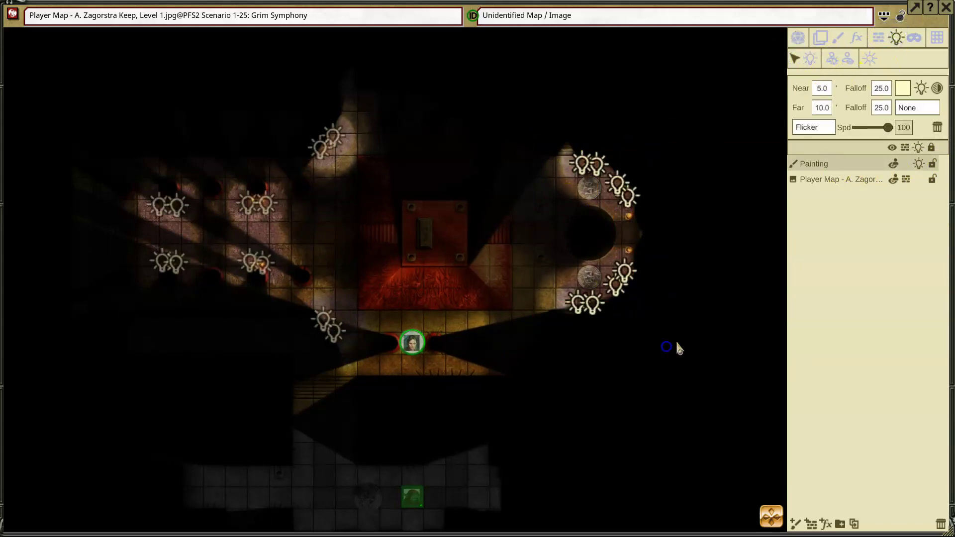
pyautogui.click(921, 88)
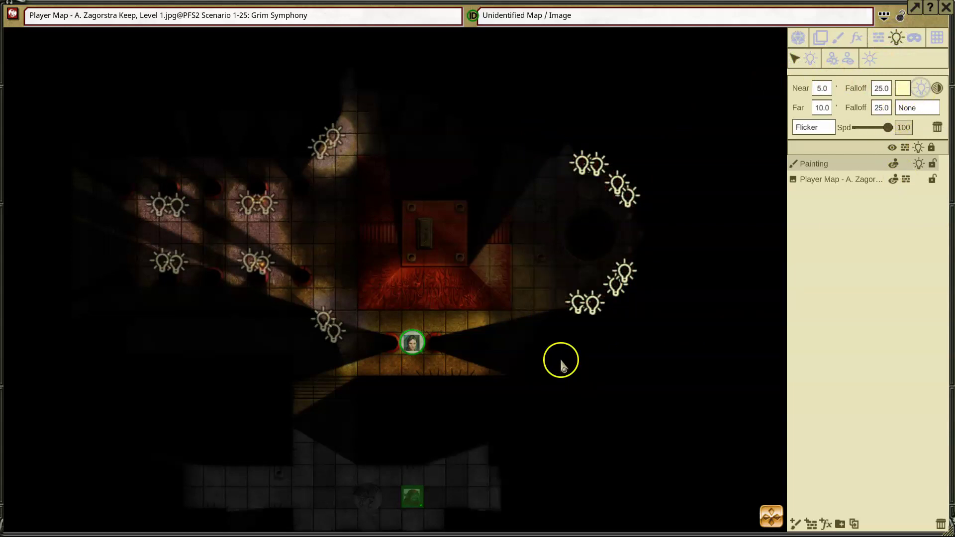
# - Return to play mode, select the bard's token, and toggle the Painting layer's lights to check the remaining candles
pyautogui.click(797, 39)
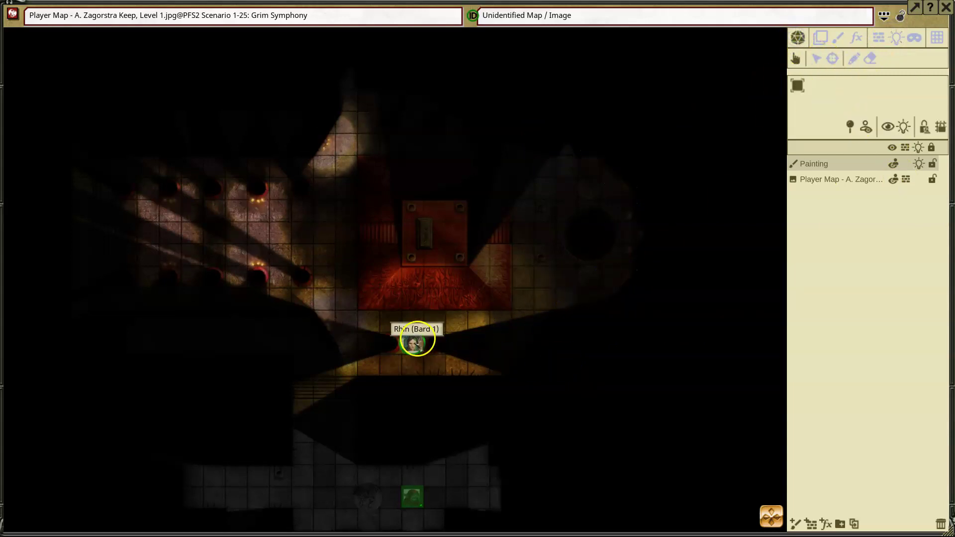
pyautogui.click(426, 344)
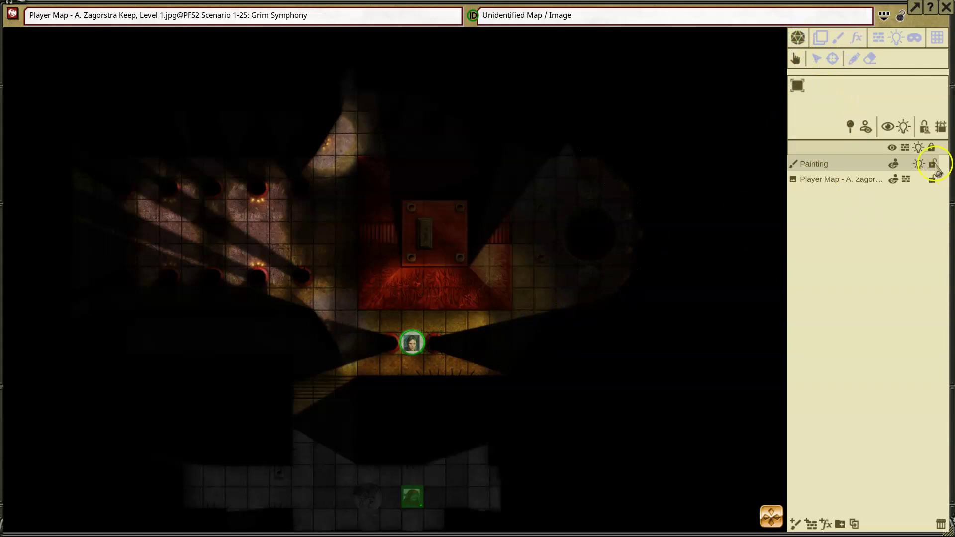
pyautogui.click(917, 164)
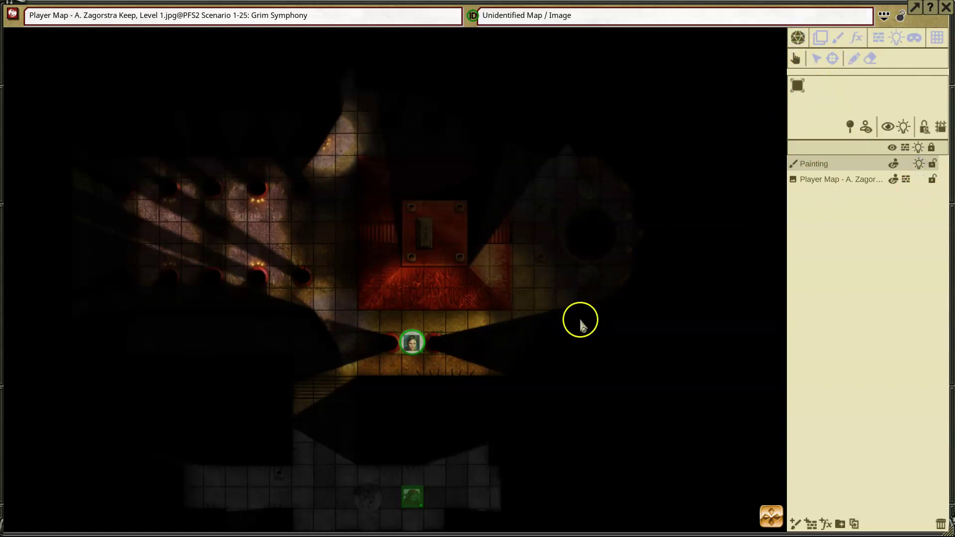